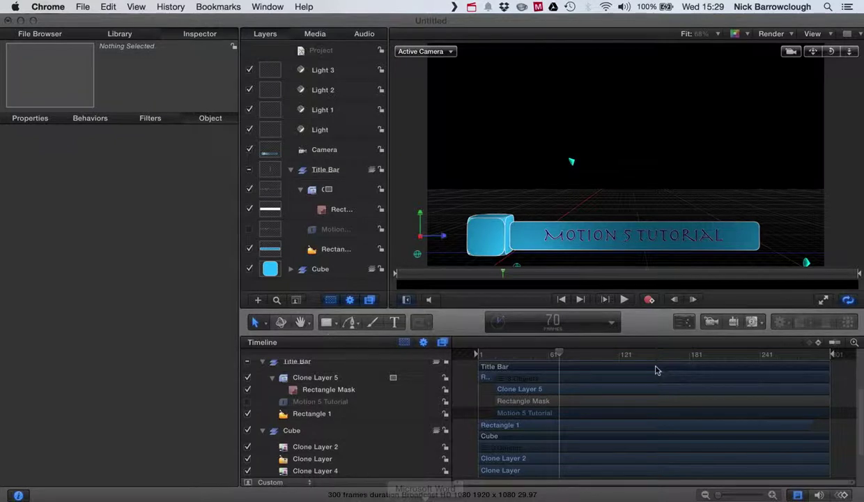
Play through the cube title animation, then park the playhead at frame 90
click(558, 353)
drag(558, 353, 458, 349)
click(625, 300)
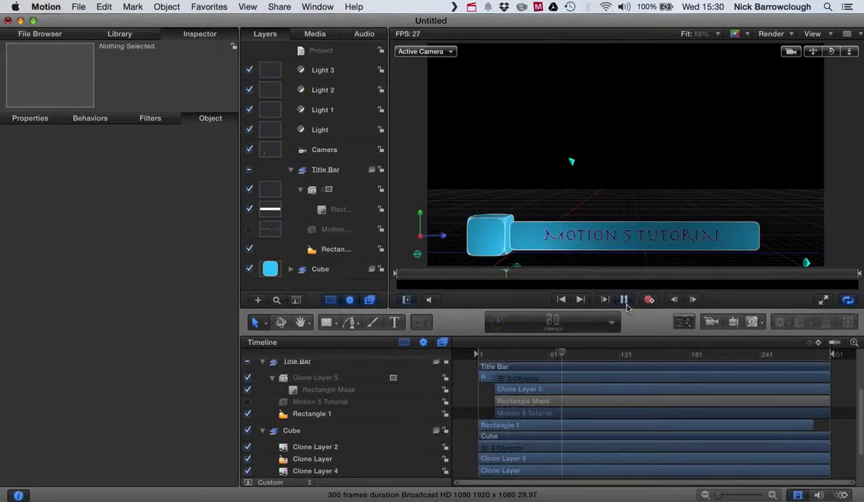
click(625, 301)
drag(592, 356, 583, 353)
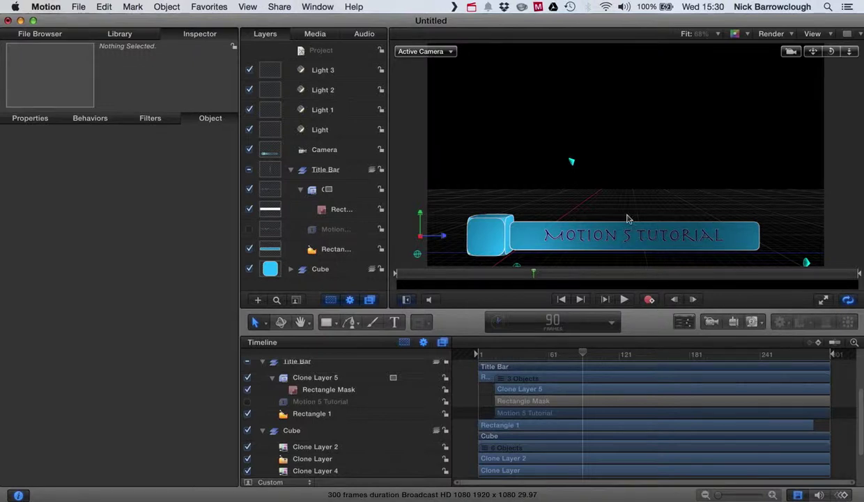
Select the Cube group in the Layers list
click(492, 245)
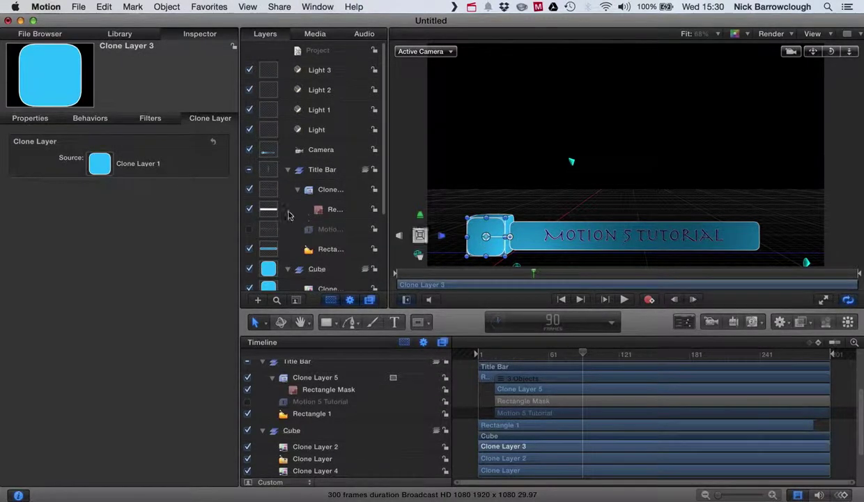
scroll(298, 226, down, 2)
click(289, 240)
click(321, 271)
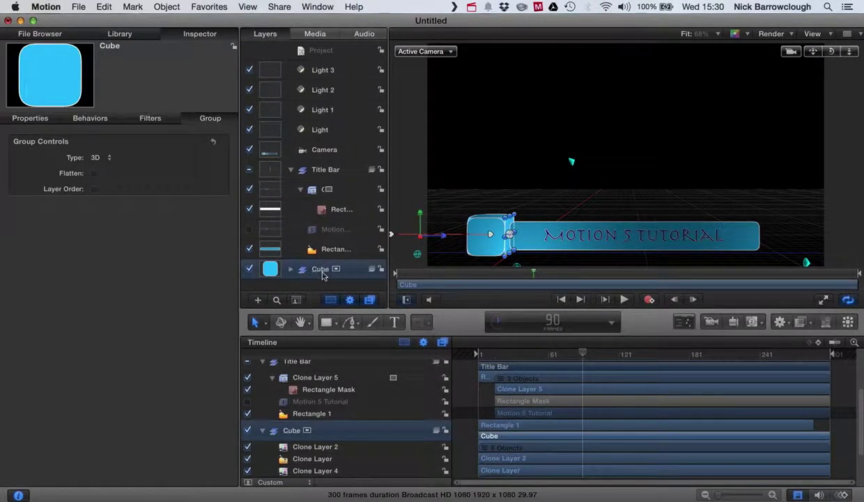
click(335, 251)
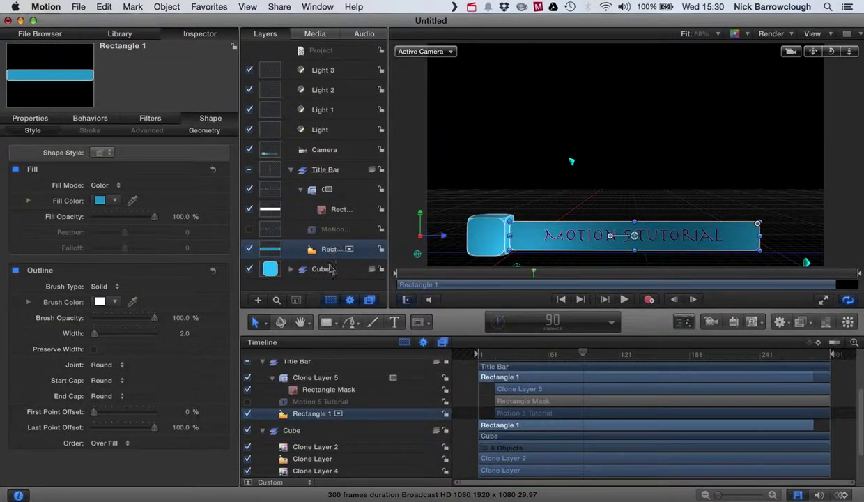
click(330, 272)
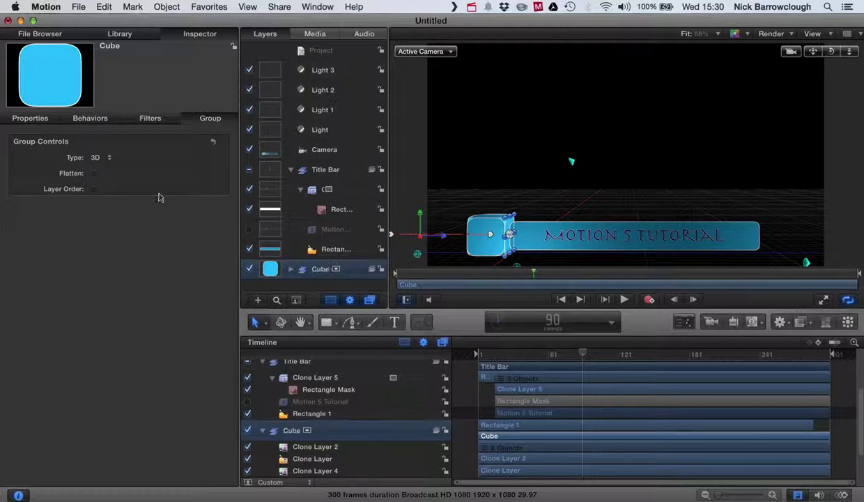
Add frame-90 keyframes for the Cube's Position X, Y, Z and Rotation
click(31, 118)
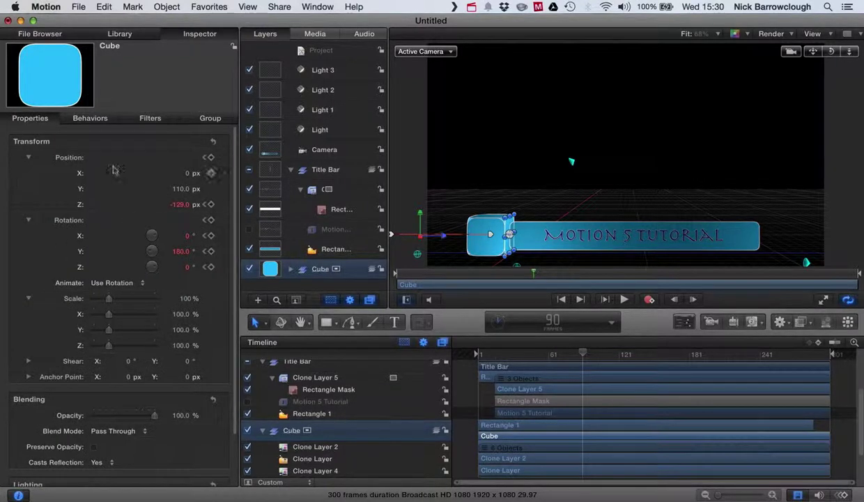
click(211, 172)
click(211, 188)
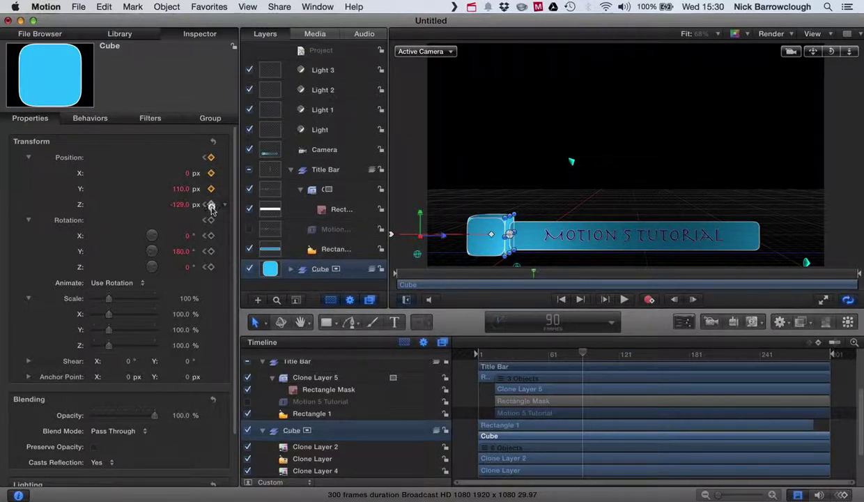
click(211, 204)
click(211, 236)
click(211, 251)
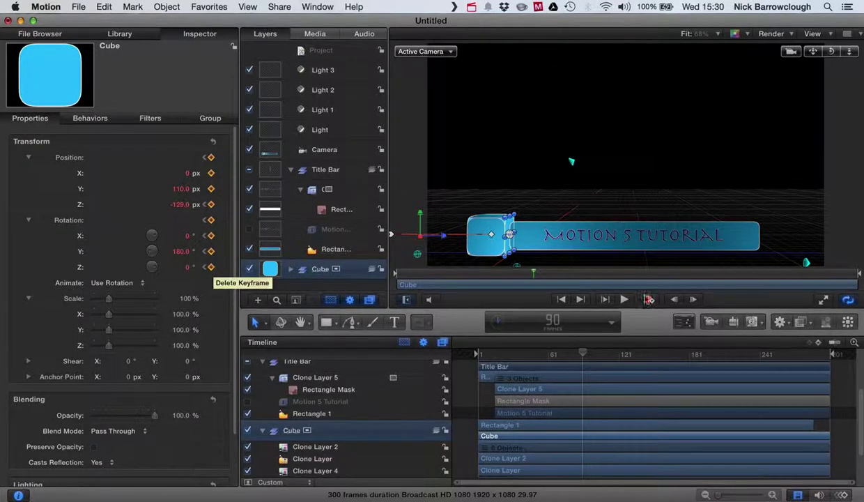
At frame 105, keyframe the Cube to Position Z -688.12 px and Rotation Y 0°, then preview
drag(584, 356, 600, 356)
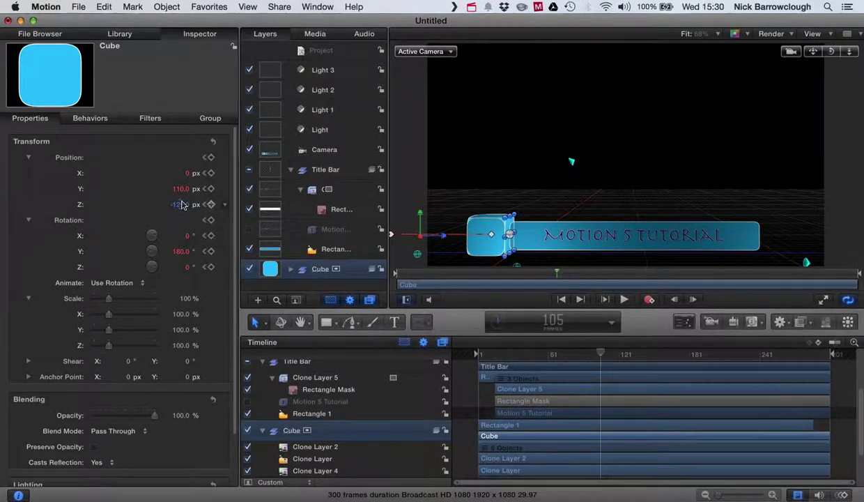
mouse_move(179, 204)
mouse_down()
mouse_move(181, 194)
mouse_move(180, 209)
mouse_up()
text(0)
drag(601, 358, 578, 354)
click(622, 298)
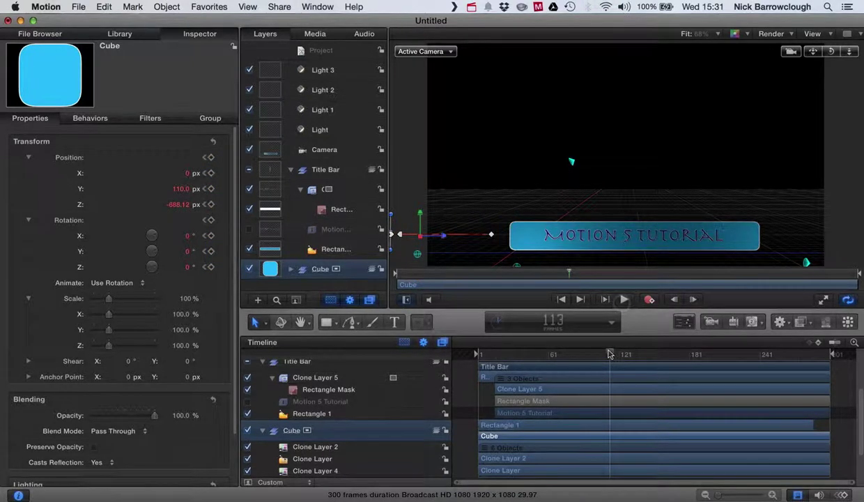
drag(589, 354, 461, 361)
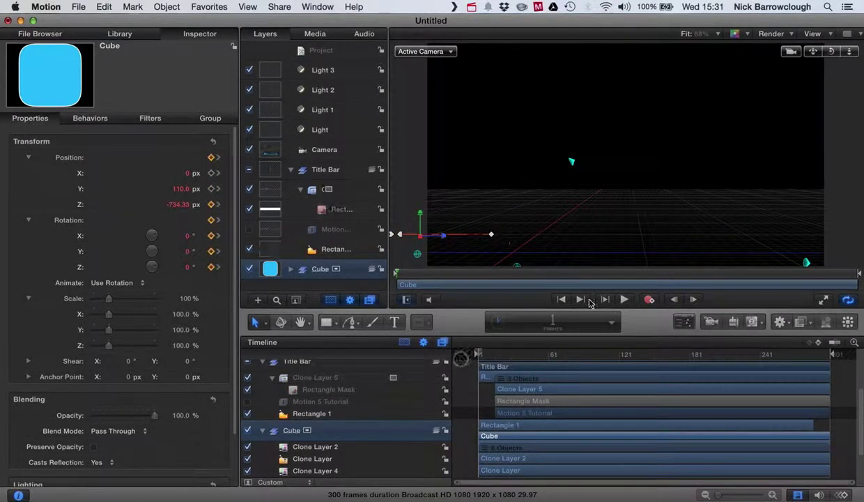
click(623, 299)
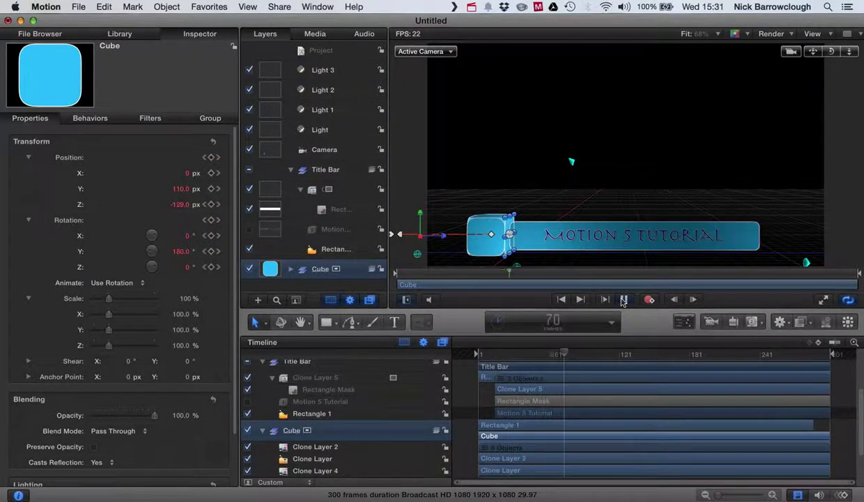
click(623, 299)
drag(609, 355, 569, 356)
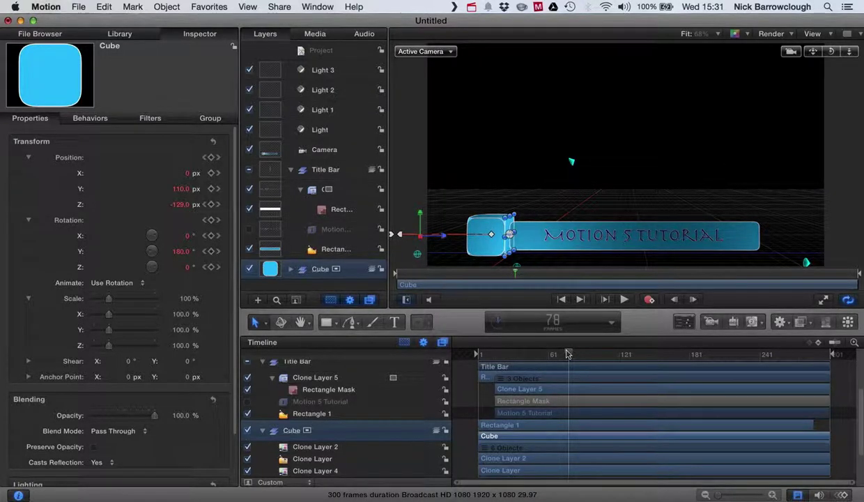
drag(566, 354, 472, 348)
click(624, 300)
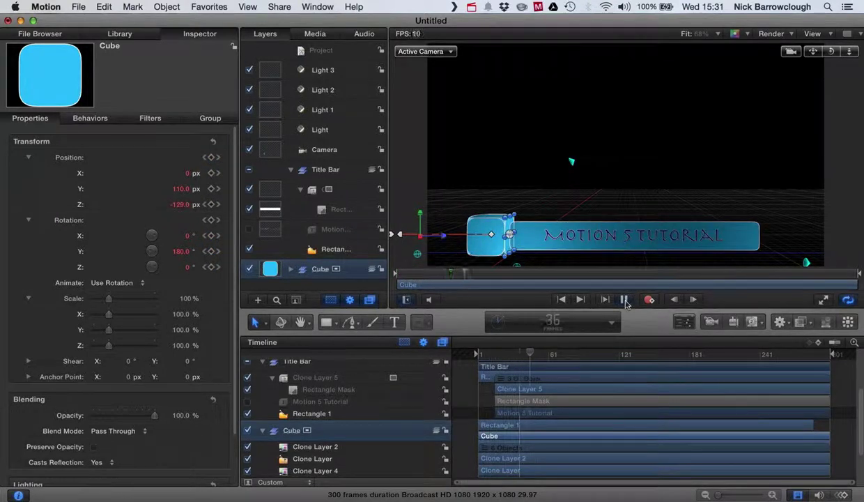
click(624, 300)
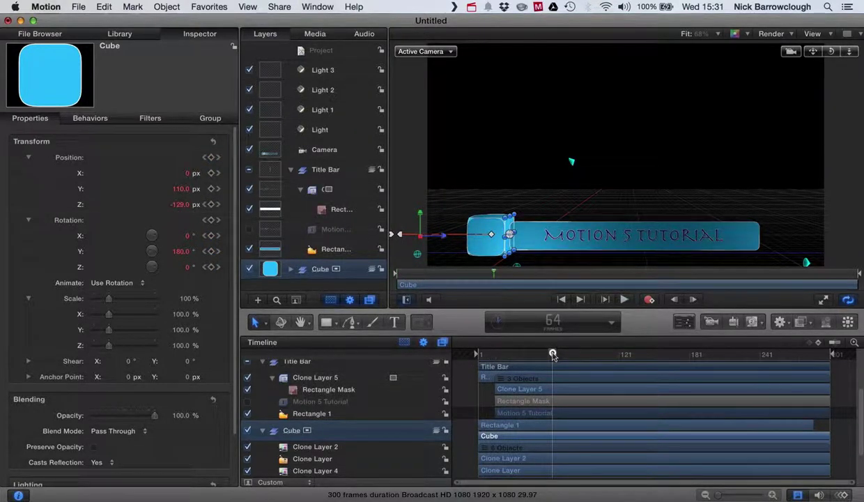
drag(553, 354, 571, 354)
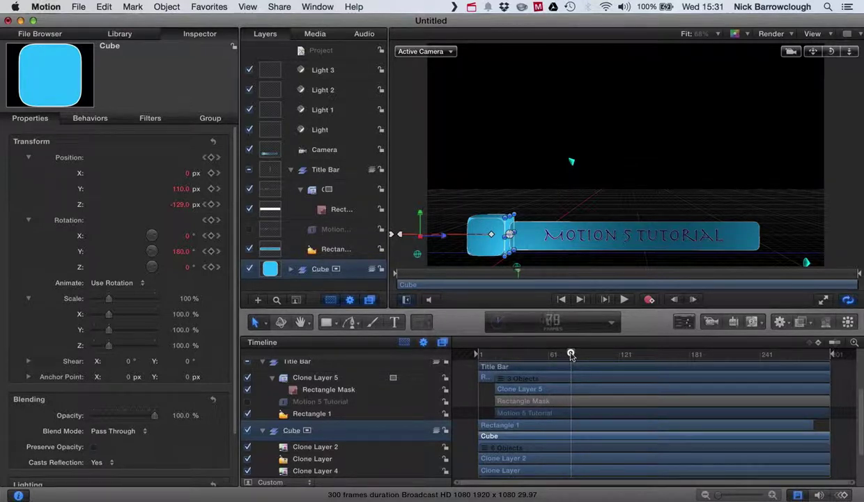
Keyframe Rectangle 1's Crop Left from 0 at frame 80 to fully cropped at frame 90
click(751, 230)
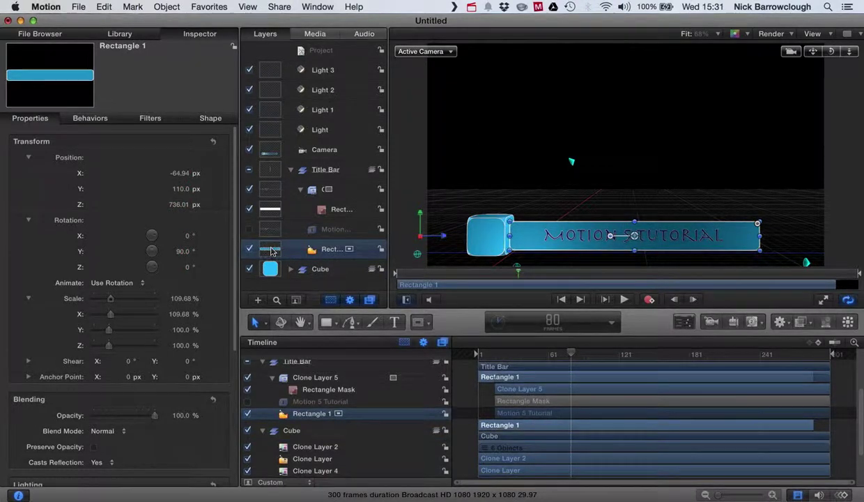
scroll(214, 434, down, 5)
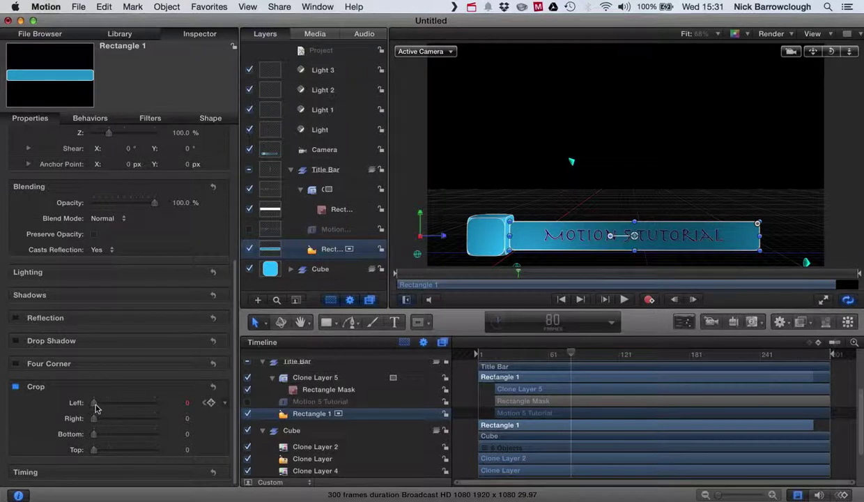
drag(96, 407, 78, 403)
drag(571, 356, 582, 356)
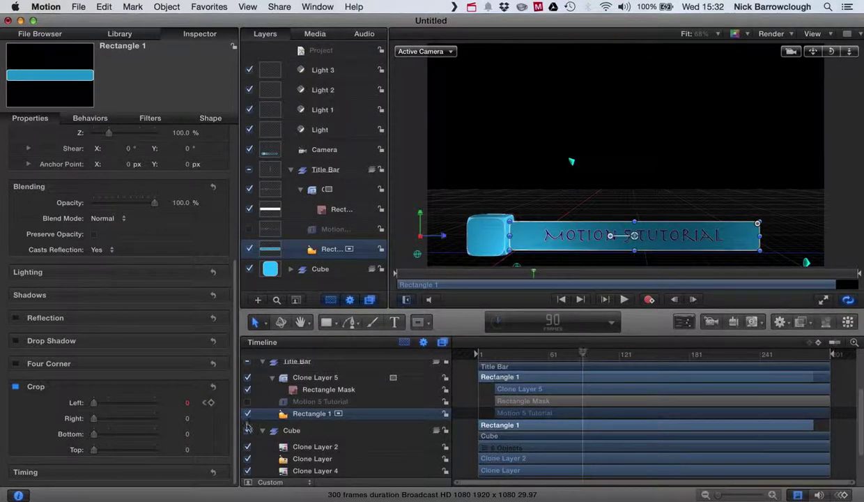
drag(94, 408, 179, 407)
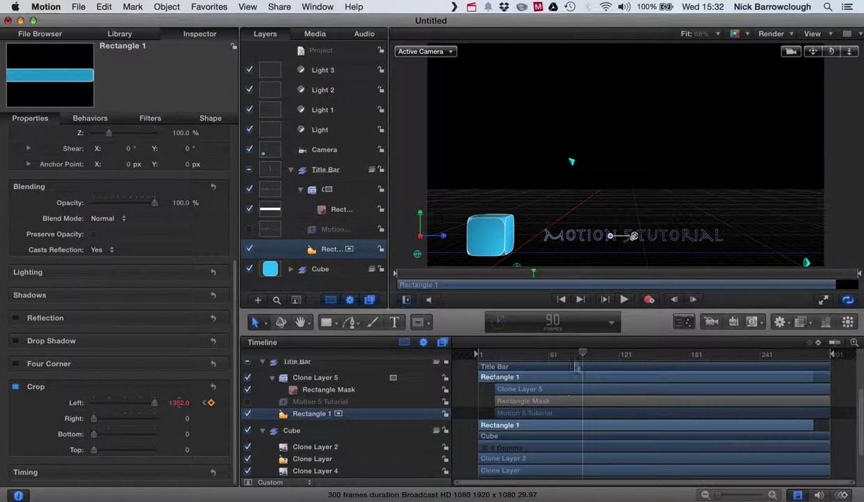
Play back the crop animation and park the playhead near frame 88
drag(583, 356, 440, 349)
click(624, 300)
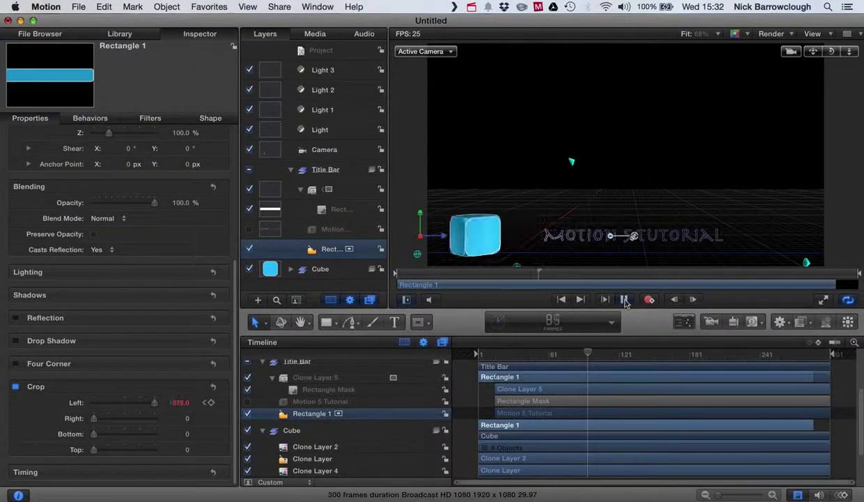
click(625, 300)
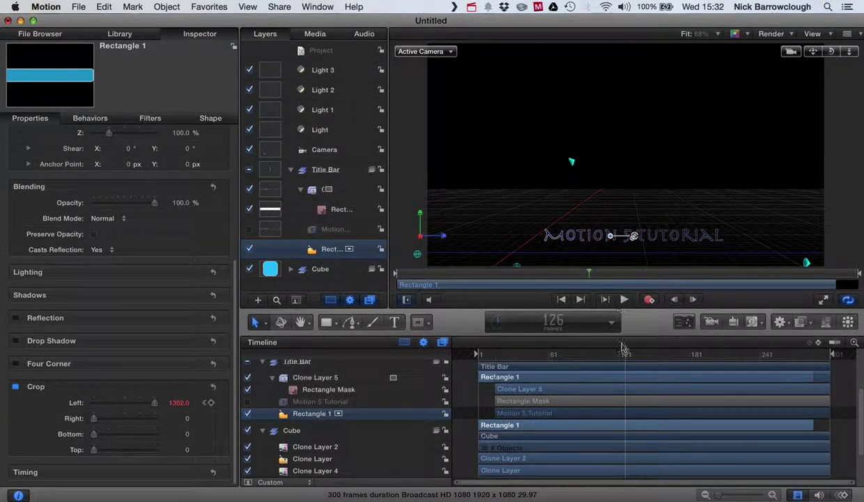
drag(626, 356, 571, 358)
Add Position and Scale keyframes to the Rectangle Mask at frame 80
click(338, 208)
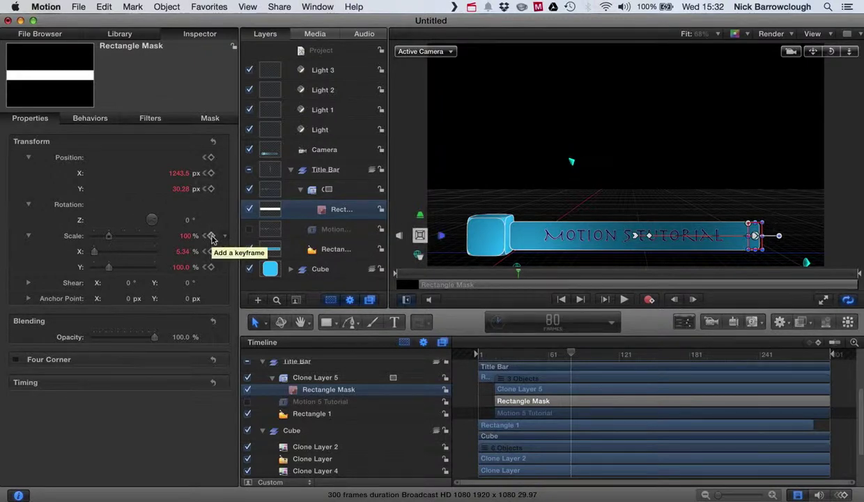
click(211, 158)
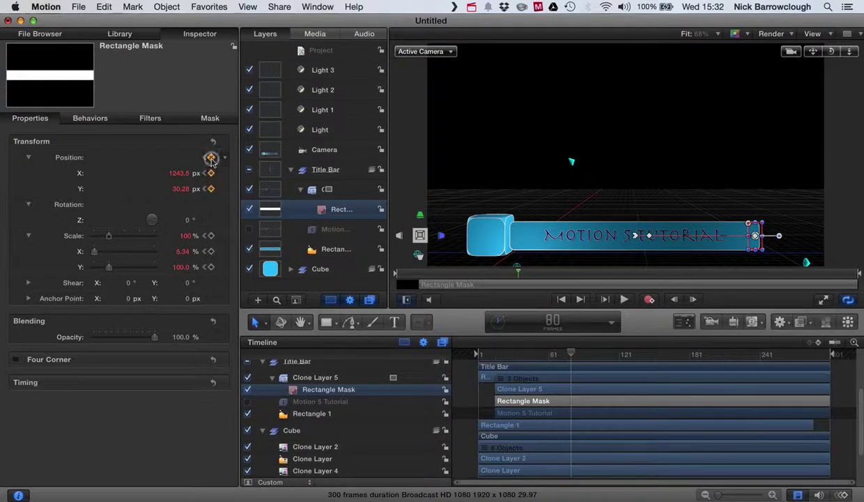
click(211, 236)
click(211, 250)
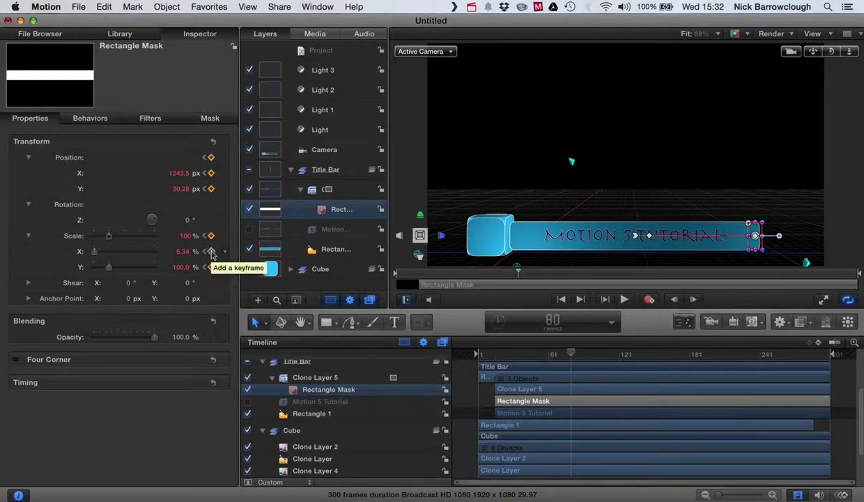
key(super+z)
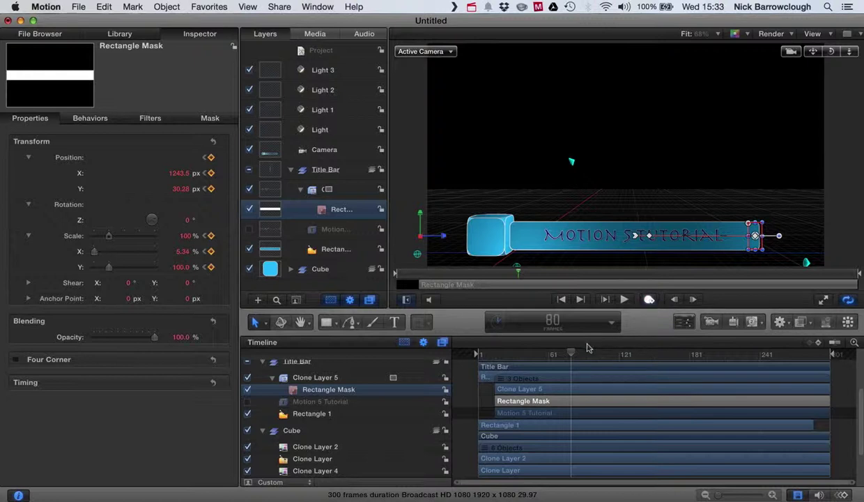
Widen the mask leftward to Scale X 97.36% at Position X 585.19 px near frame 91
click(573, 356)
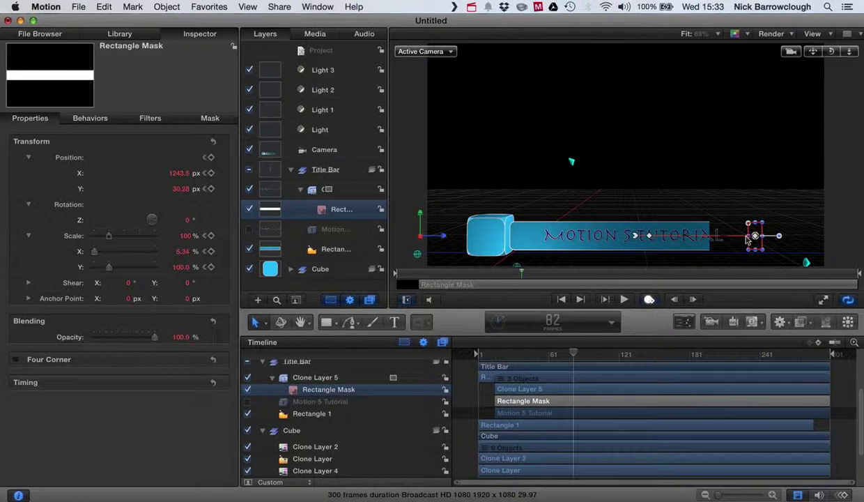
drag(747, 238, 710, 243)
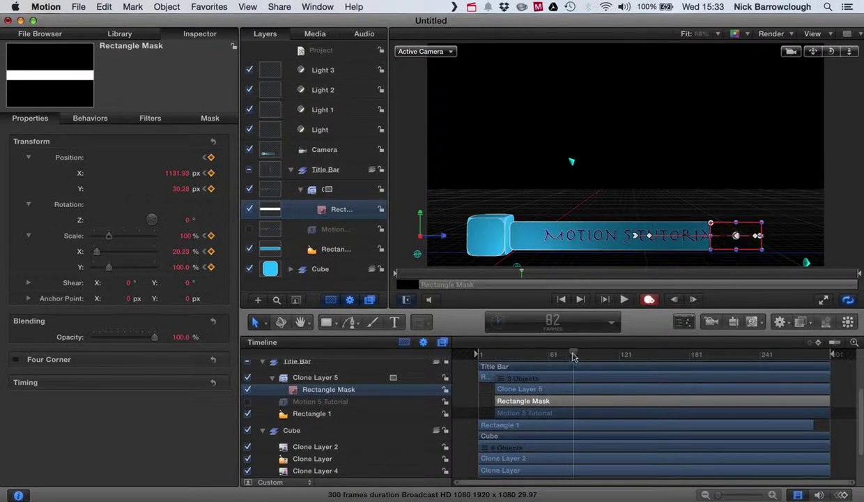
mouse_move(573, 356)
mouse_down()
mouse_move(561, 355)
mouse_move(583, 354)
mouse_up()
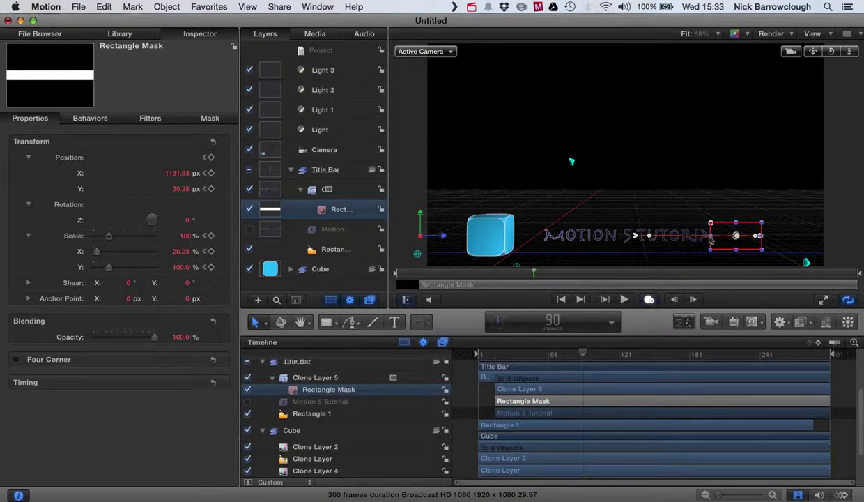
drag(710, 236, 519, 246)
drag(584, 354, 545, 354)
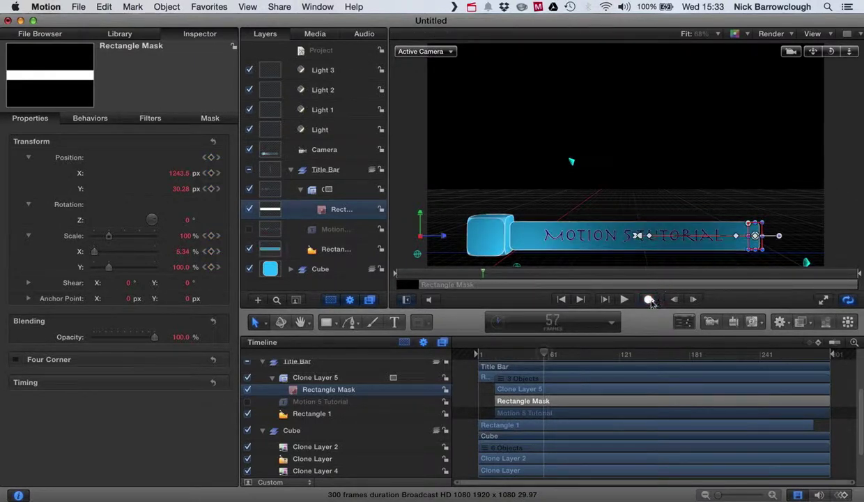
click(624, 299)
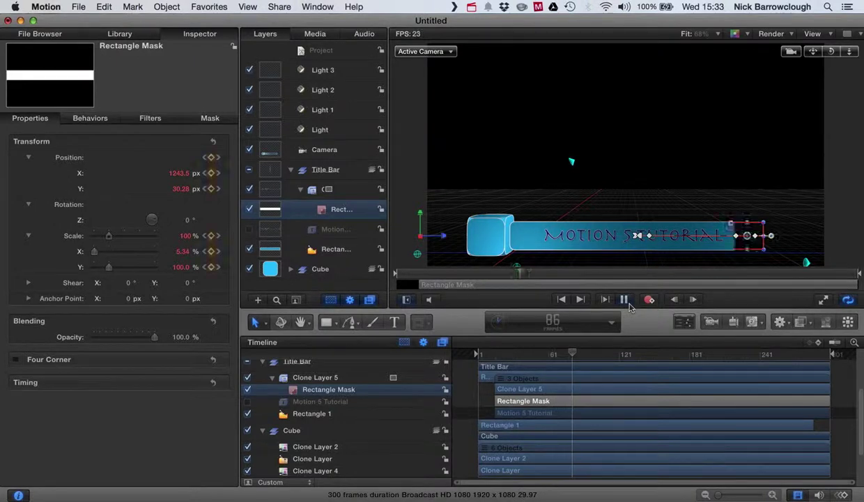
click(625, 300)
click(674, 183)
drag(584, 354, 449, 359)
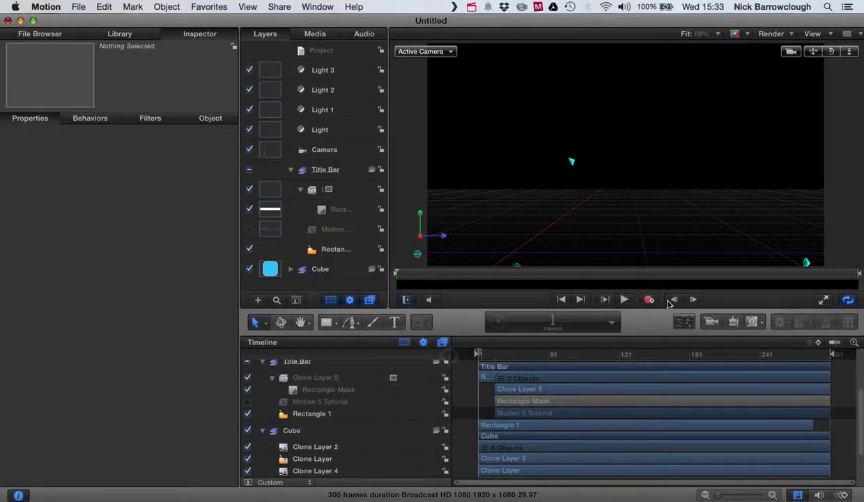
click(625, 299)
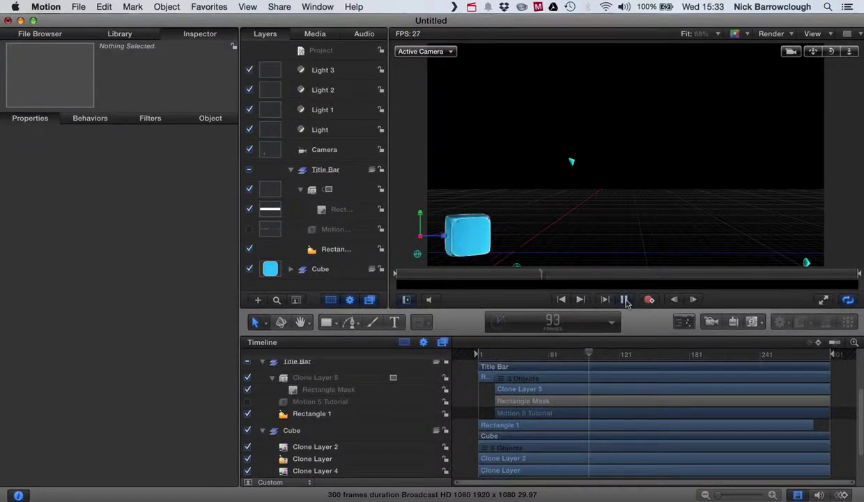
click(627, 300)
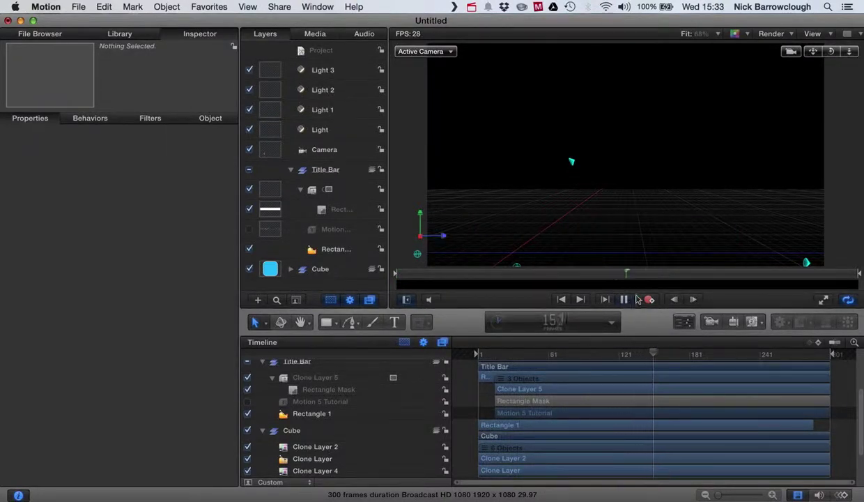
drag(663, 355, 578, 360)
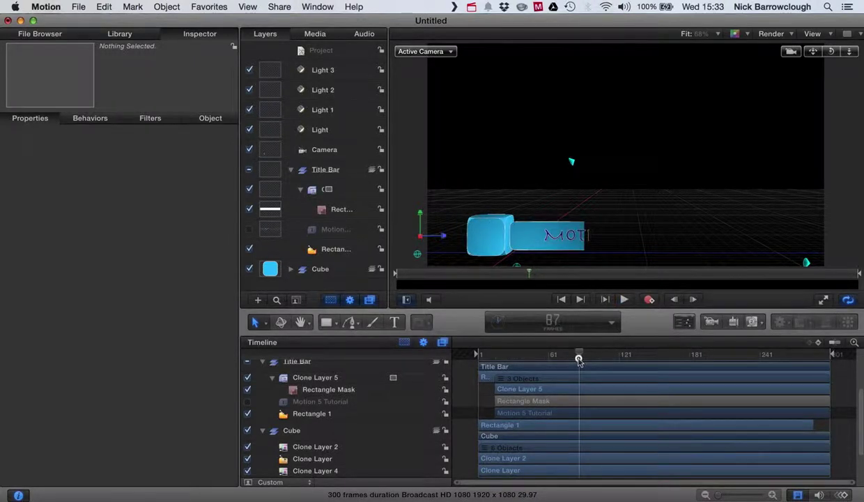
With recording on, reshape the Rectangle Mask's left edge at late reveal frames 83 and 86
click(339, 208)
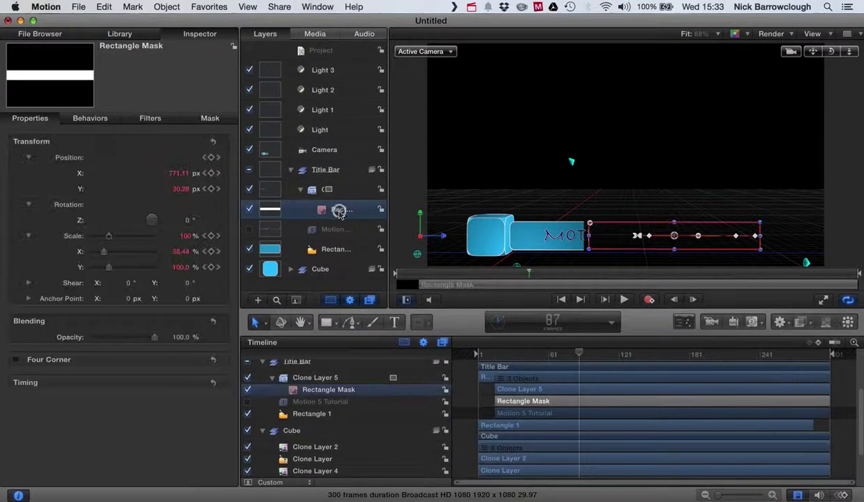
click(650, 301)
key(a)
mouse_move(589, 236)
mouse_down()
mouse_move(576, 236)
mouse_move(583, 236)
mouse_up()
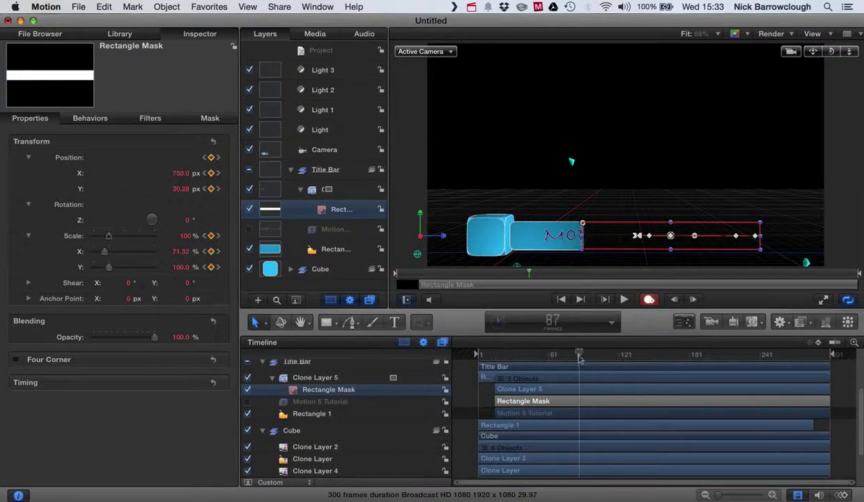
key(a)
drag(579, 355, 576, 355)
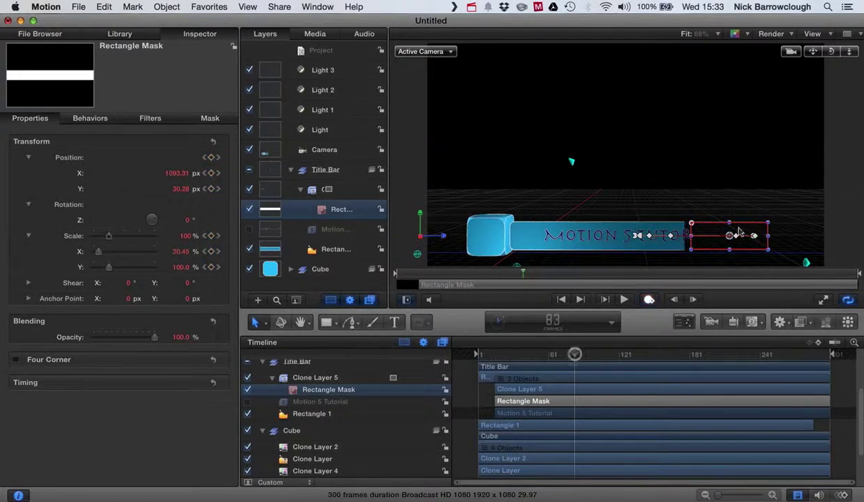
key(a)
drag(694, 237, 679, 239)
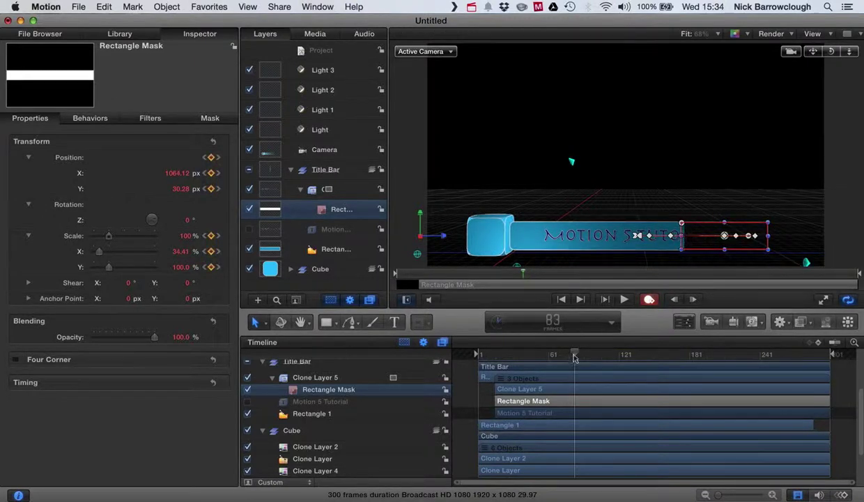
key(a)
drag(575, 358, 579, 356)
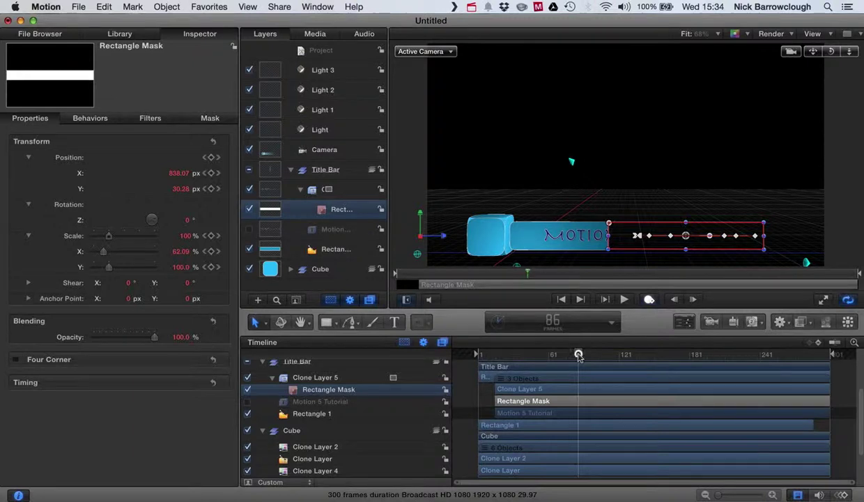
key(a)
drag(608, 237, 605, 236)
key(a)
drag(579, 354, 506, 351)
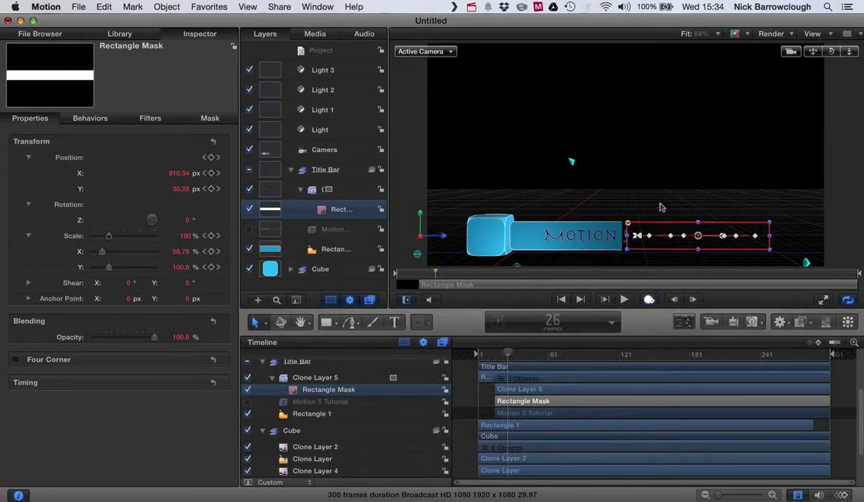
Record mask keyframes at frames 25 and 30, reaching X 1050.42 px, Scale X 42.39%
key(a)
mouse_move(630, 235)
mouse_down()
mouse_move(600, 239)
mouse_move(614, 242)
mouse_up()
drag(508, 353, 512, 356)
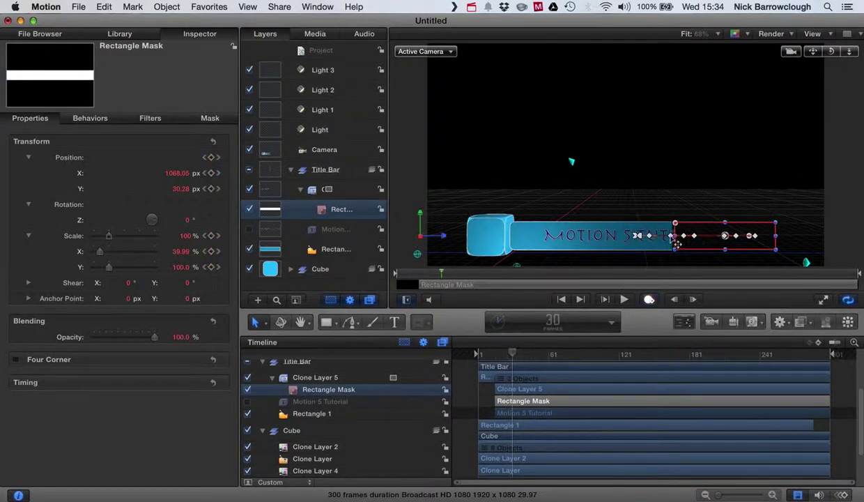
key(a)
drag(673, 235, 650, 252)
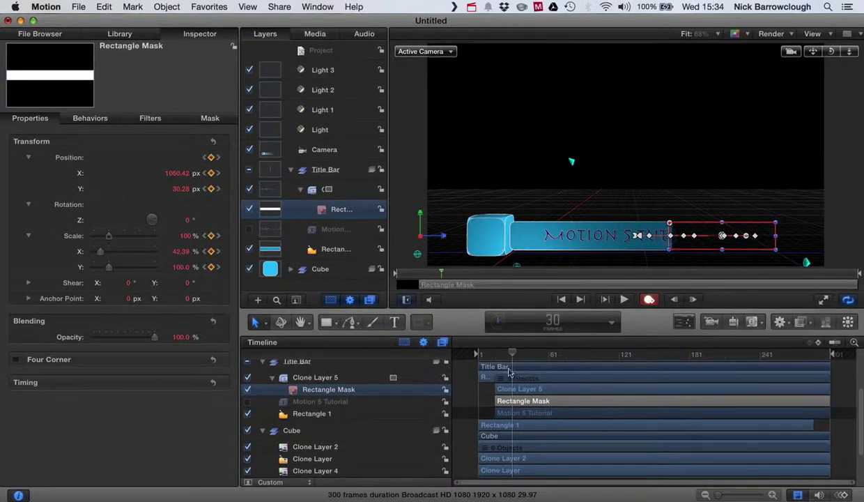
key(a)
drag(513, 355, 437, 355)
click(702, 161)
key(a)
click(623, 299)
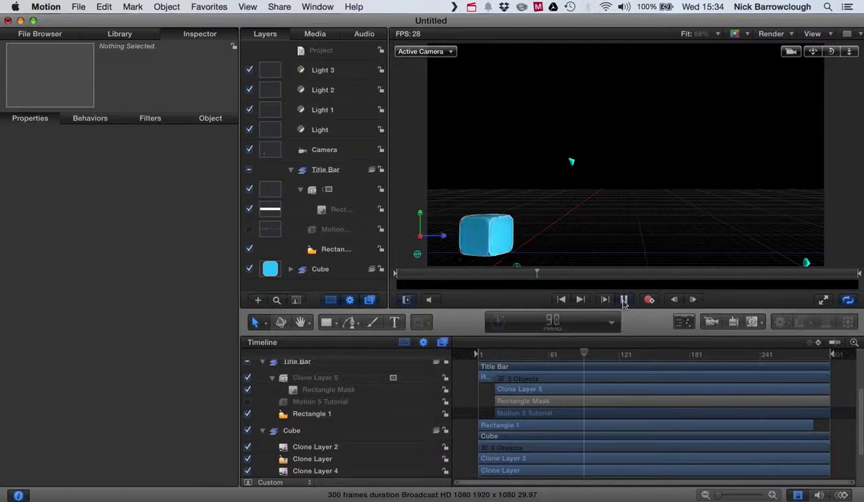
click(624, 299)
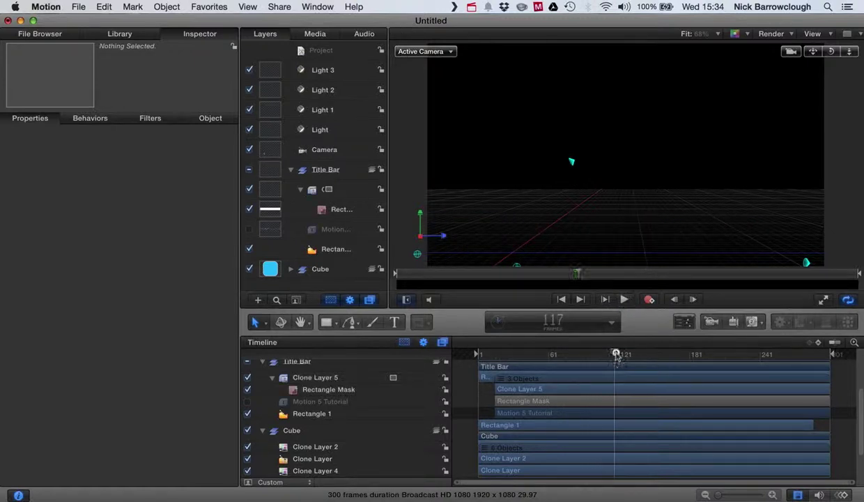
mouse_move(616, 356)
mouse_down()
mouse_move(602, 355)
mouse_move(612, 356)
mouse_up()
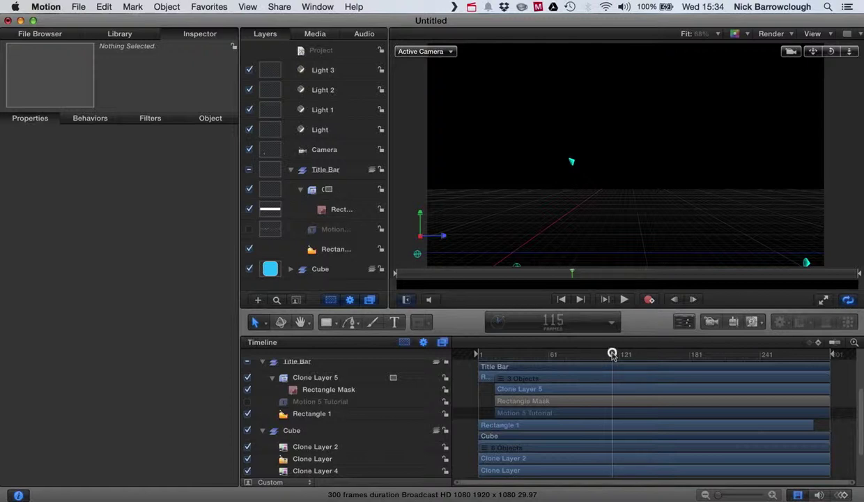
drag(834, 356, 613, 358)
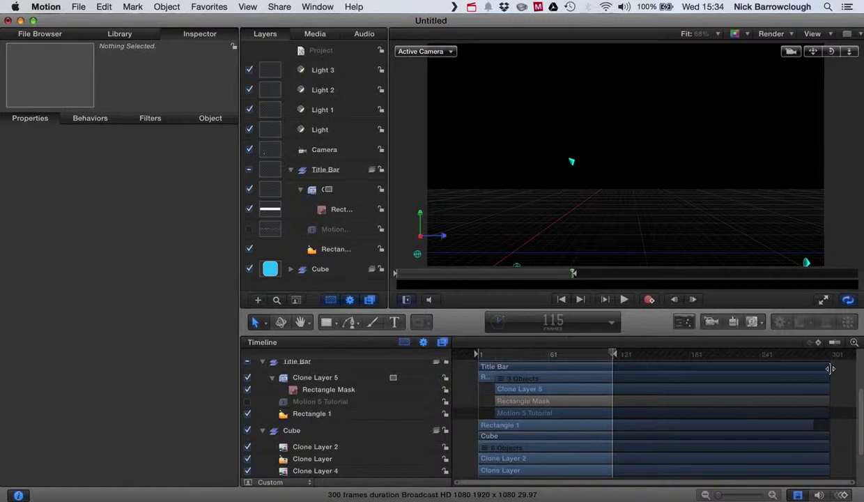
Trim Title Bar, Cube, Rectangle Mask and Rectangle 1 to end near frame 121, then play from frame 1
drag(830, 369, 614, 378)
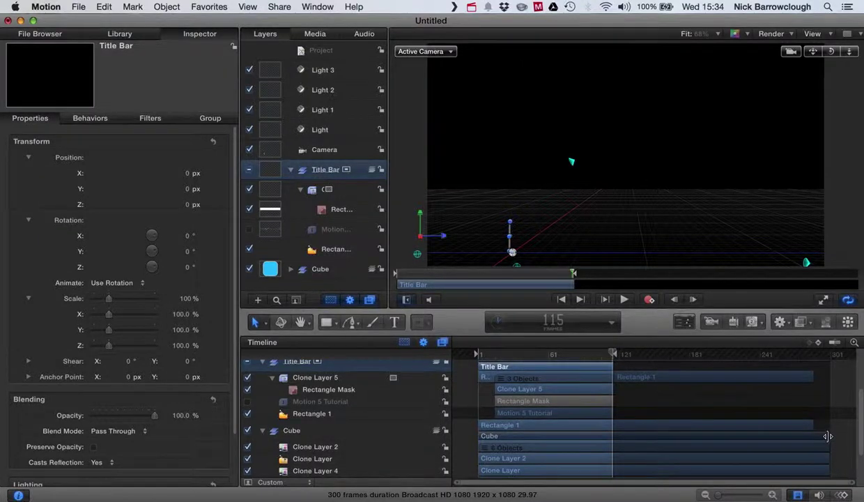
drag(828, 437, 610, 442)
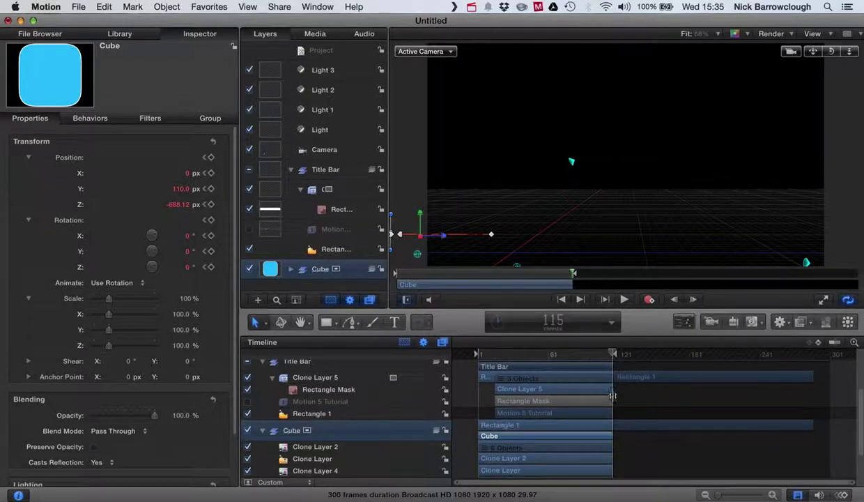
drag(613, 395, 612, 395)
drag(812, 425, 612, 428)
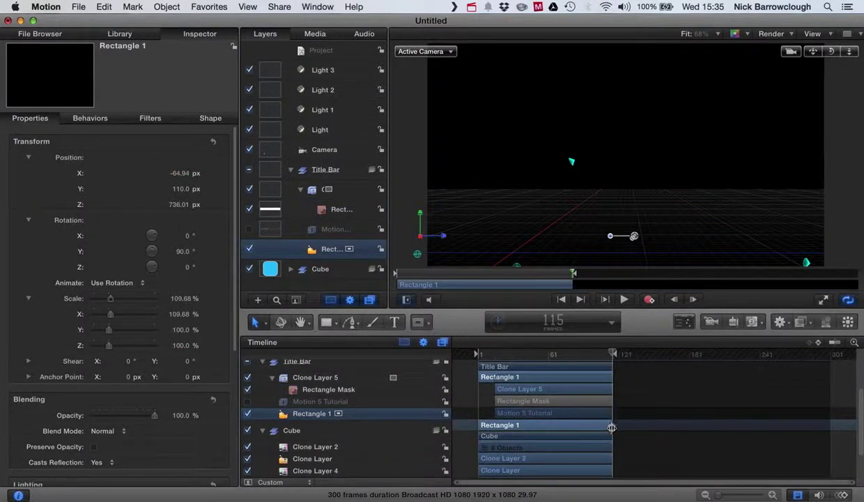
click(725, 461)
drag(596, 348, 476, 348)
click(624, 299)
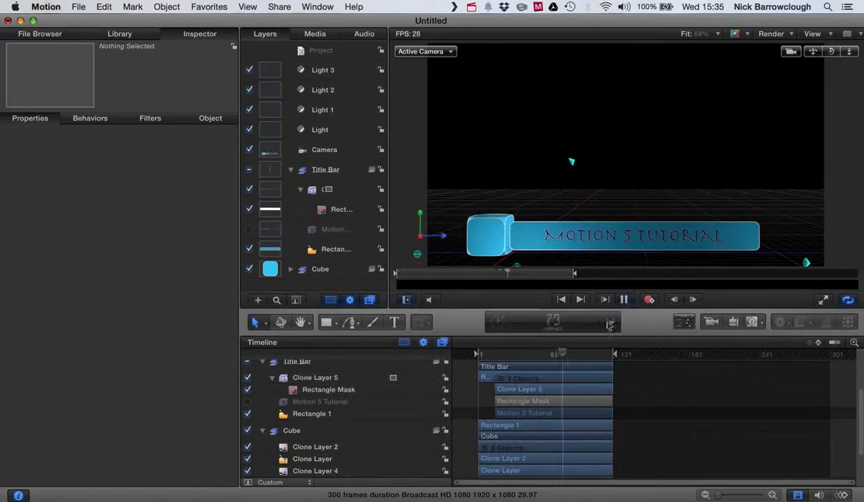
key(space)
mouse_move(579, 355)
mouse_down()
mouse_move(458, 366)
mouse_move(613, 351)
mouse_move(476, 354)
mouse_move(567, 358)
mouse_up()
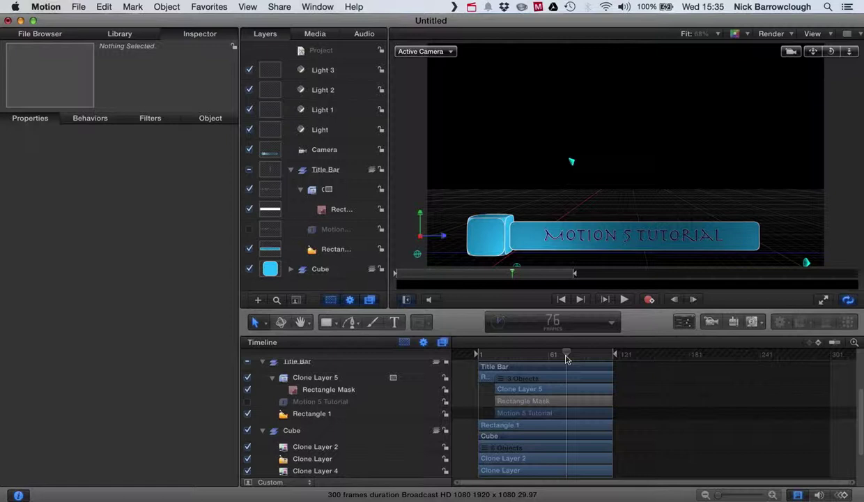
click(626, 246)
click(715, 397)
Publish the template as 'Cube Tutorial', a Final Cut generator in the Cube Titles category
click(81, 7)
click(117, 109)
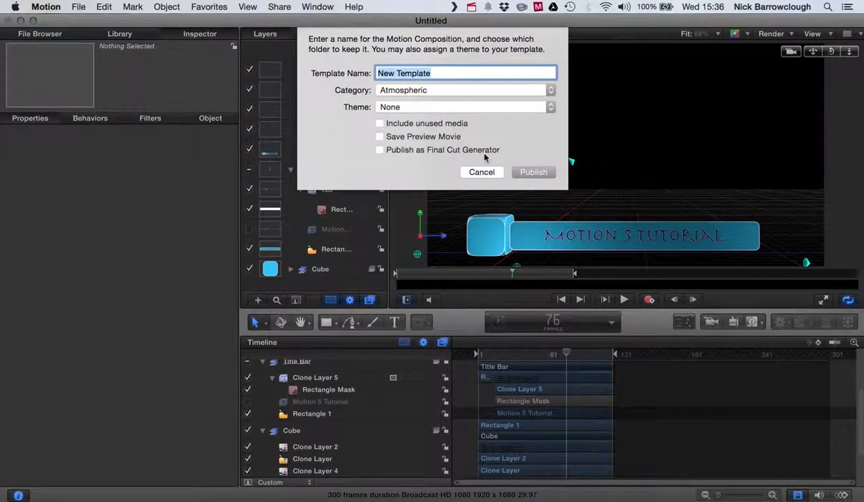
text(Cube To)
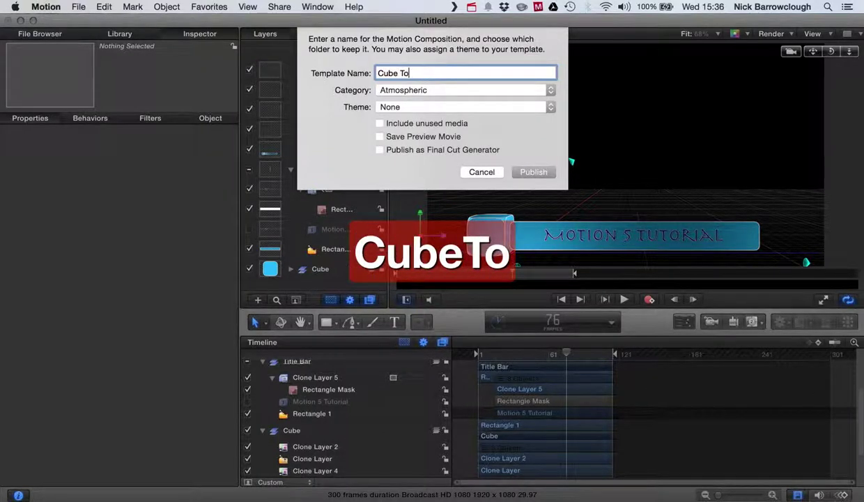
key(BackSpace)
text(utorial)
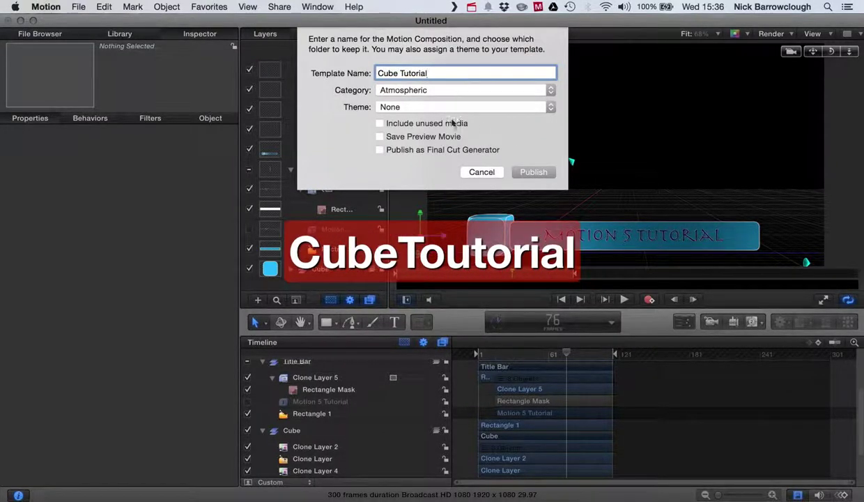
click(380, 150)
click(418, 91)
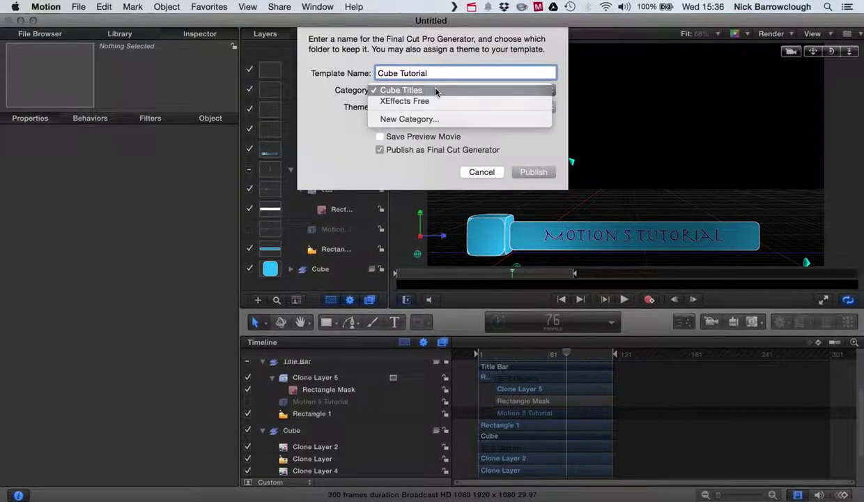
click(436, 92)
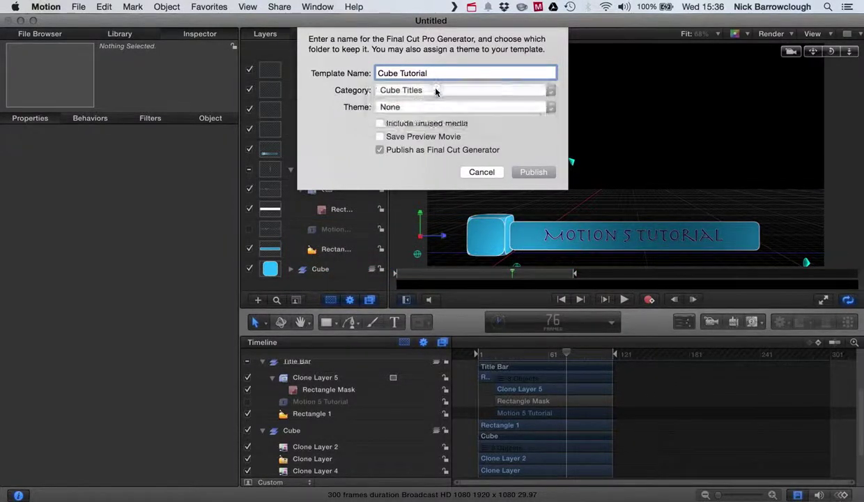
click(534, 173)
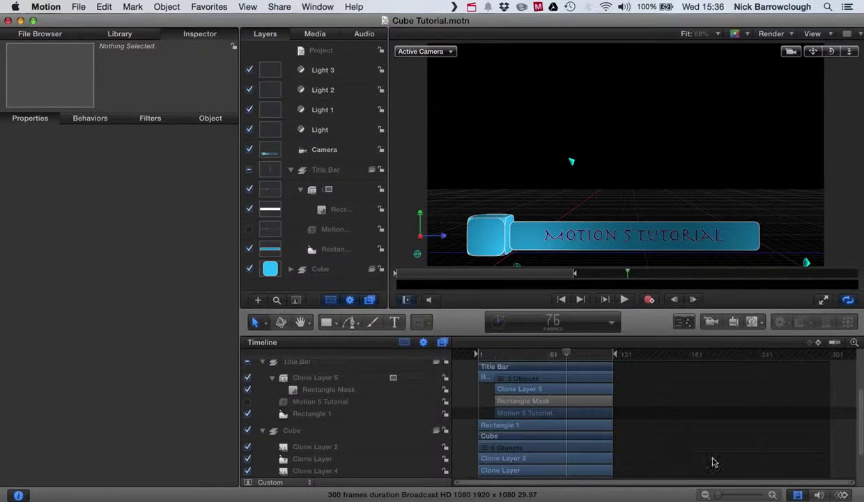
Launch Final Cut Pro through Spotlight search
click(828, 7)
text(final)
key(Return)
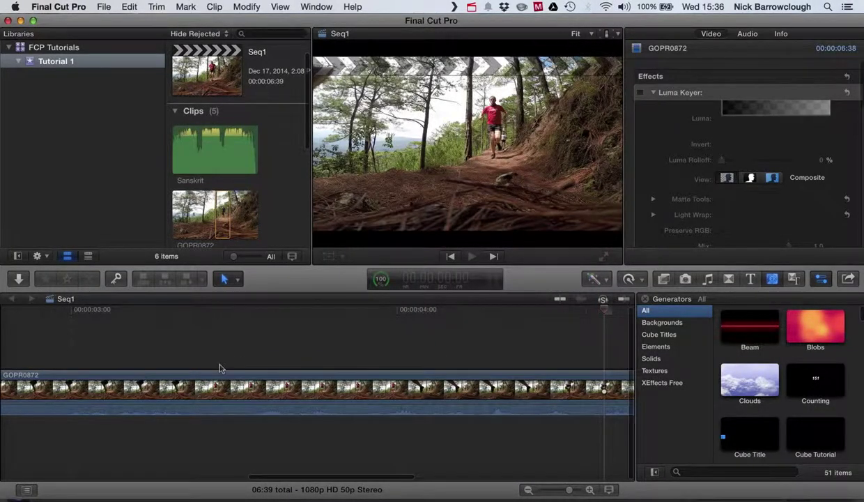
Show the Cube Titles generators and preview the Cube Tutorial generator
scroll(220, 368, left, 10)
click(774, 279)
click(775, 281)
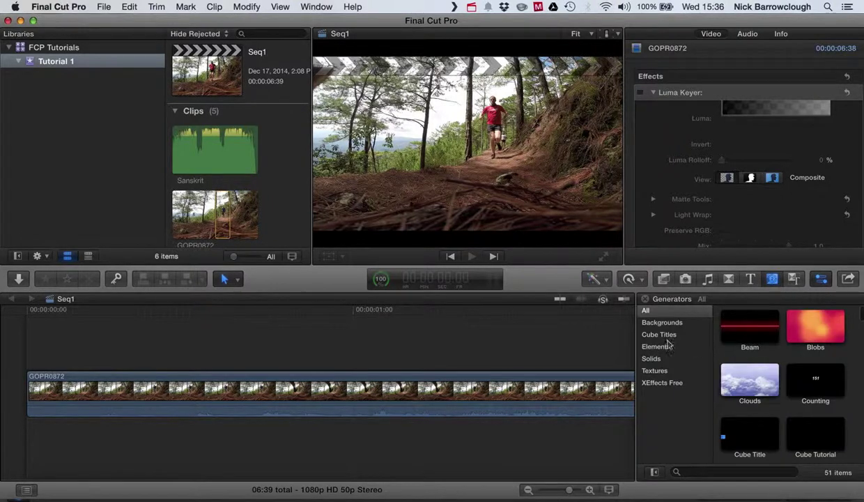
click(666, 335)
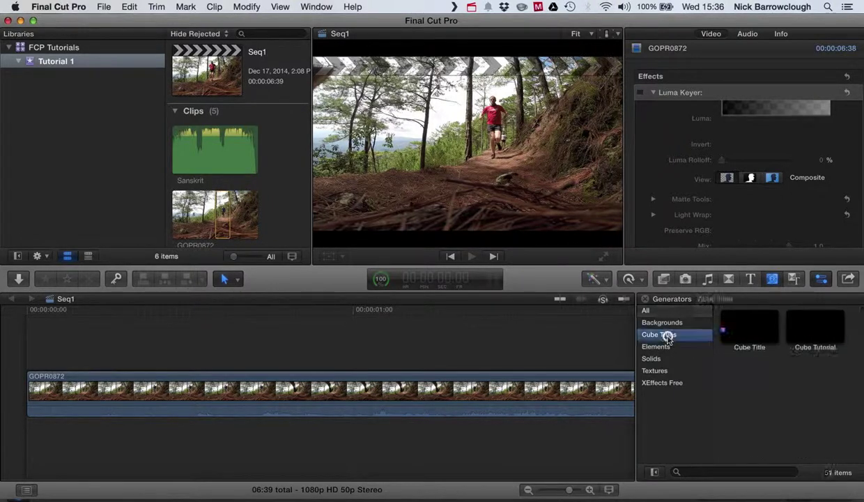
click(812, 337)
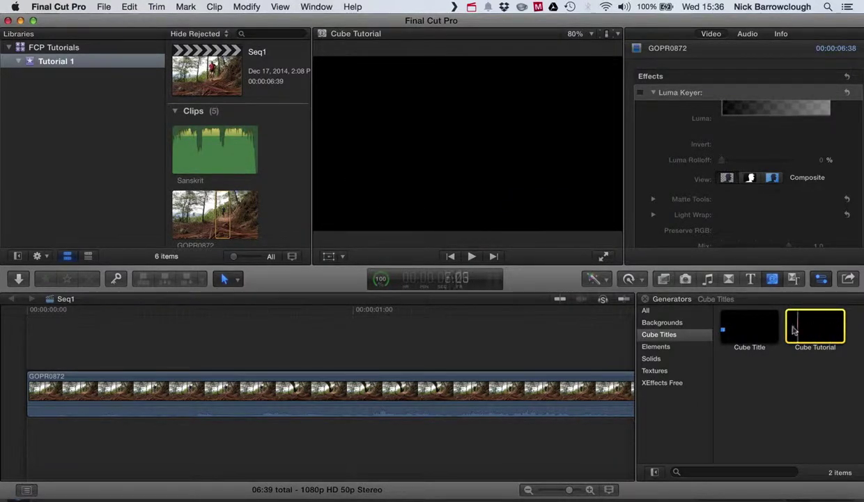
Connect Cube Tutorial above the GOPR0872 clip at the sequence start and play it
drag(793, 331, 334, 314)
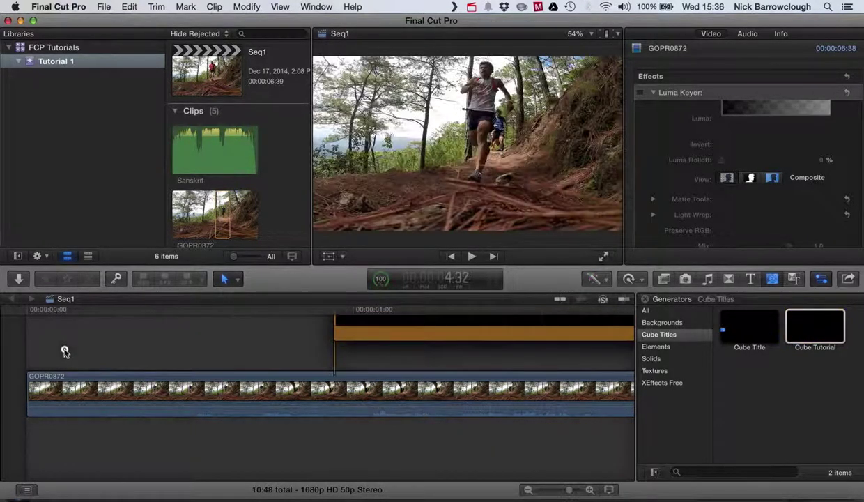
drag(64, 352, 31, 346)
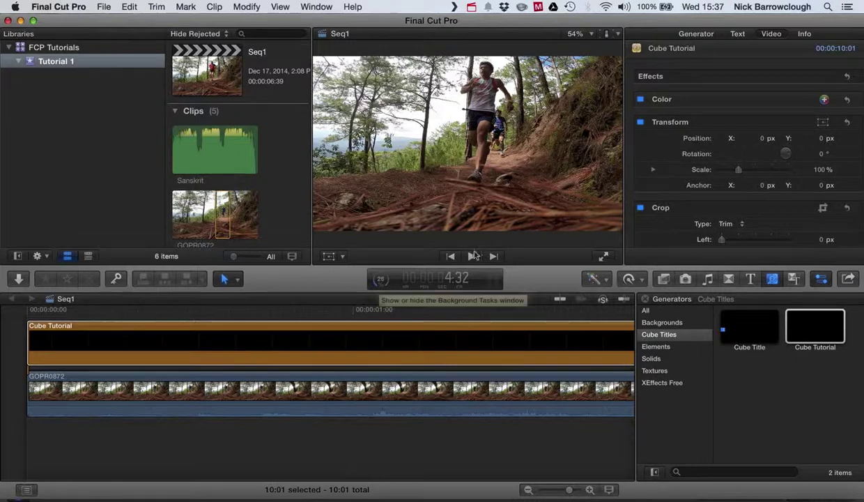
click(472, 256)
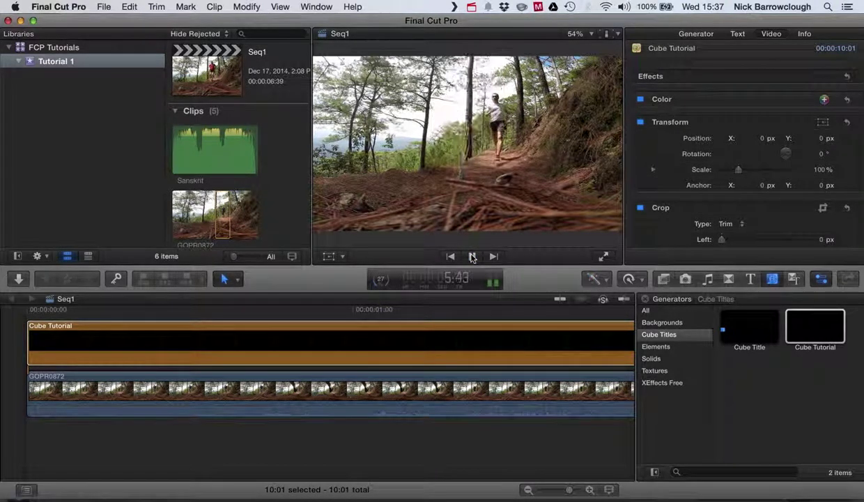
Fit the whole sequence in the timeline and play it from the start
click(106, 308)
key(shift+z)
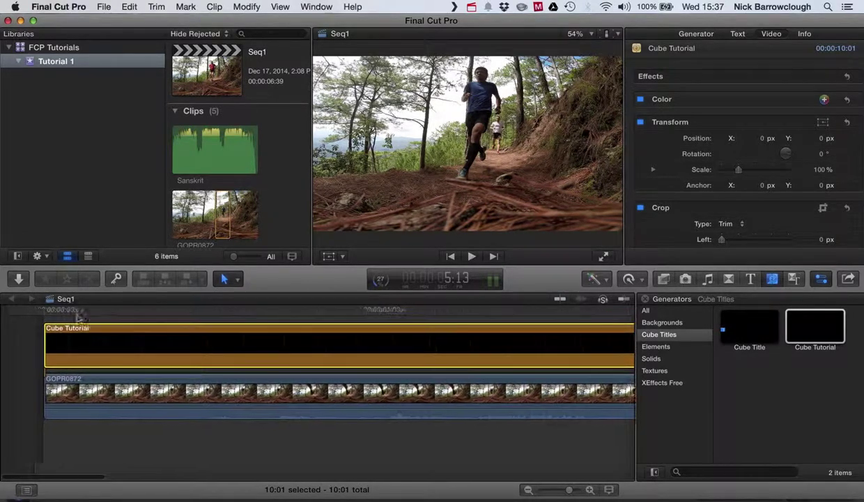
click(30, 309)
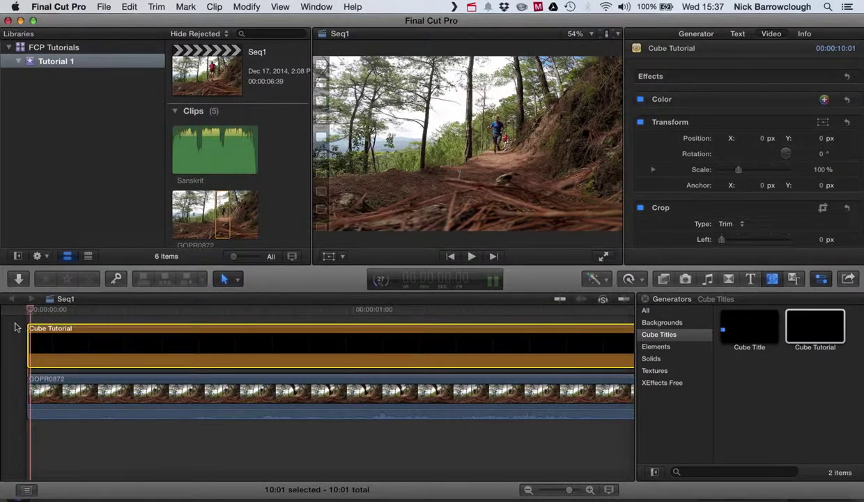
click(472, 257)
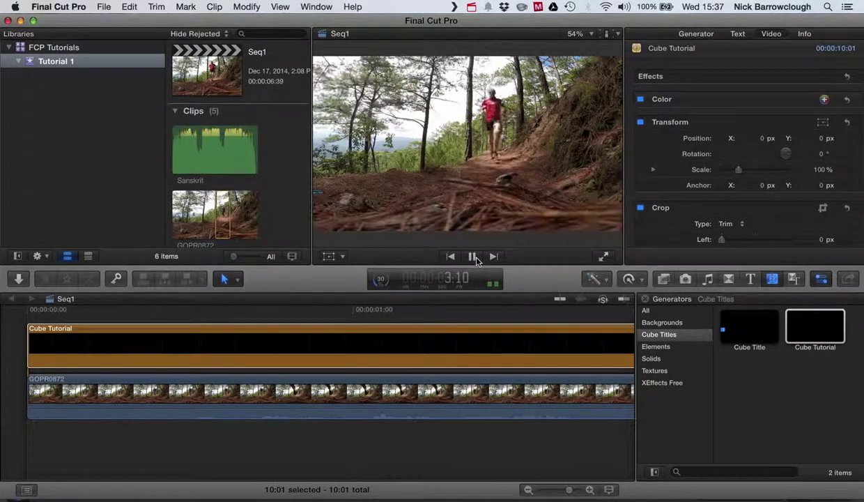
click(476, 257)
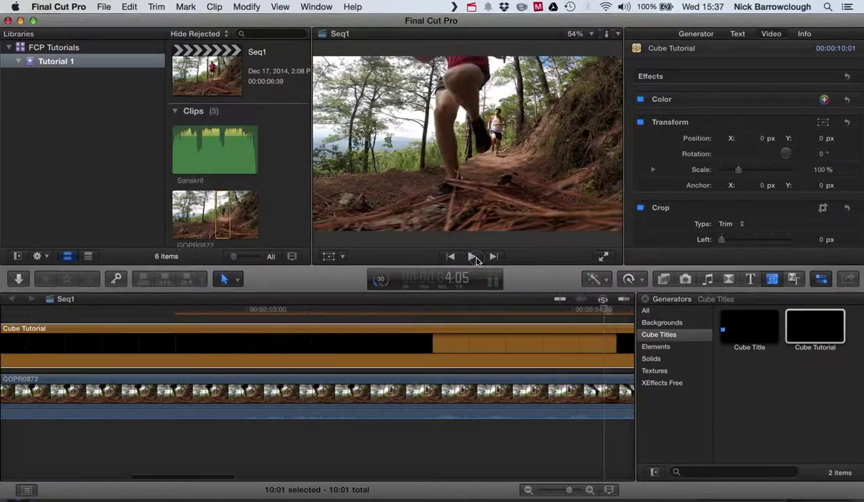
Detach the GOPR0872 trail clip's audio and delete the detached audio clip
click(412, 392)
right_click(411, 390)
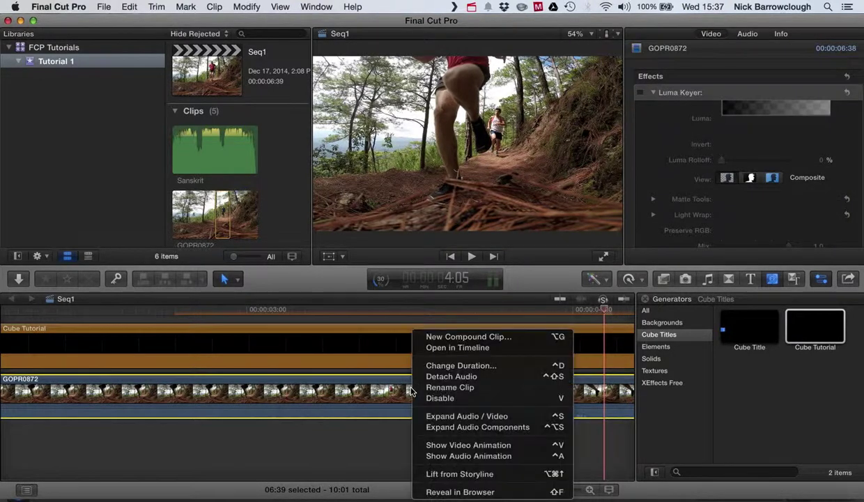
click(452, 377)
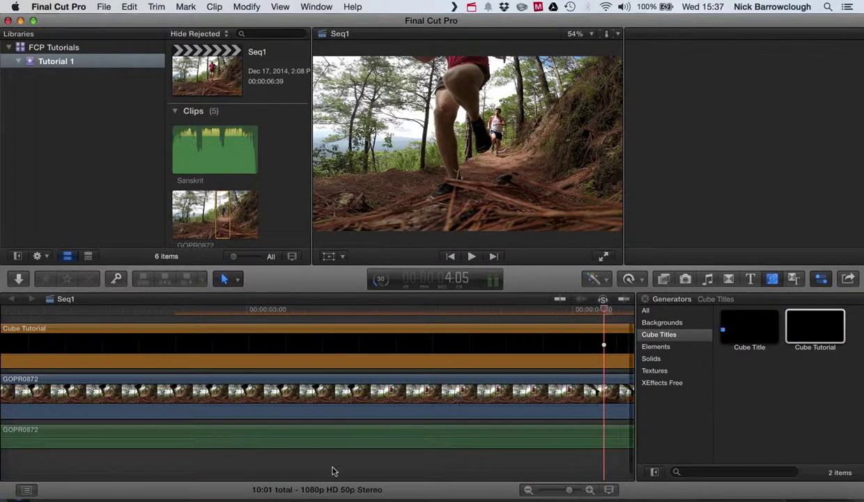
click(334, 464)
key(Delete)
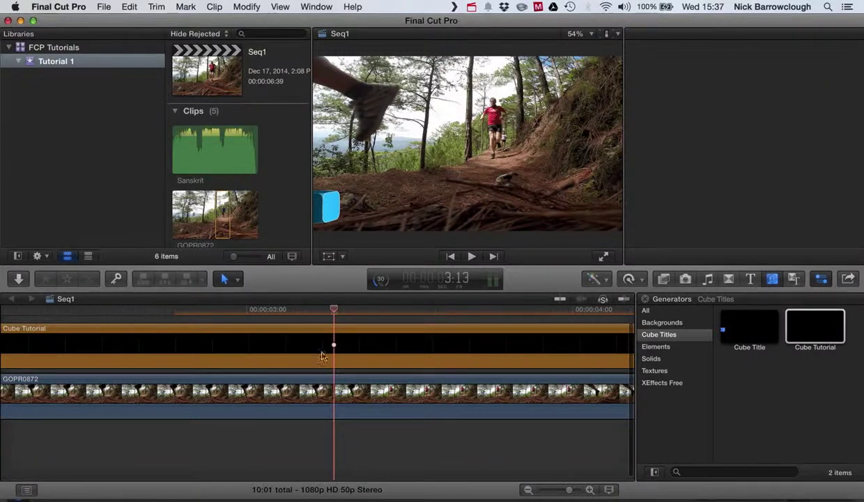
Select the Cube Tutorial title and scrub from the start to watch it animate in
click(297, 343)
key(Home)
drag(31, 309, 393, 309)
Restyle the MOTION 5 TUTORIAL title text with the gold Fantasy preset
click(455, 328)
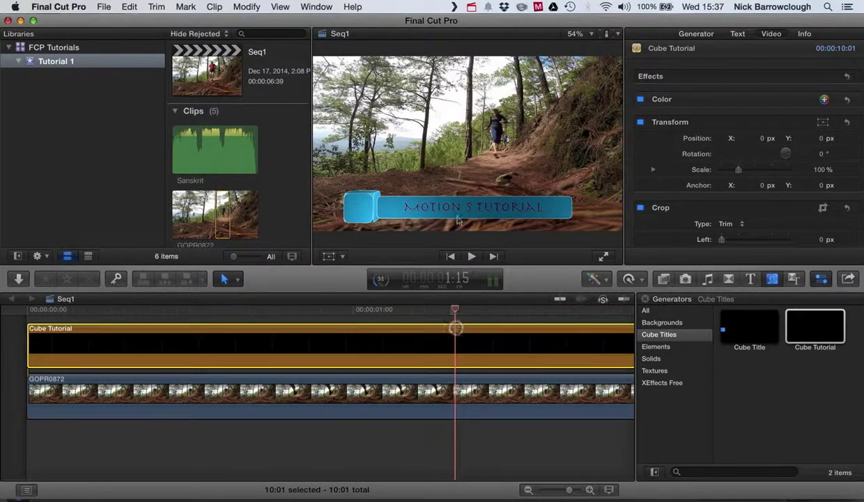
double_click(450, 208)
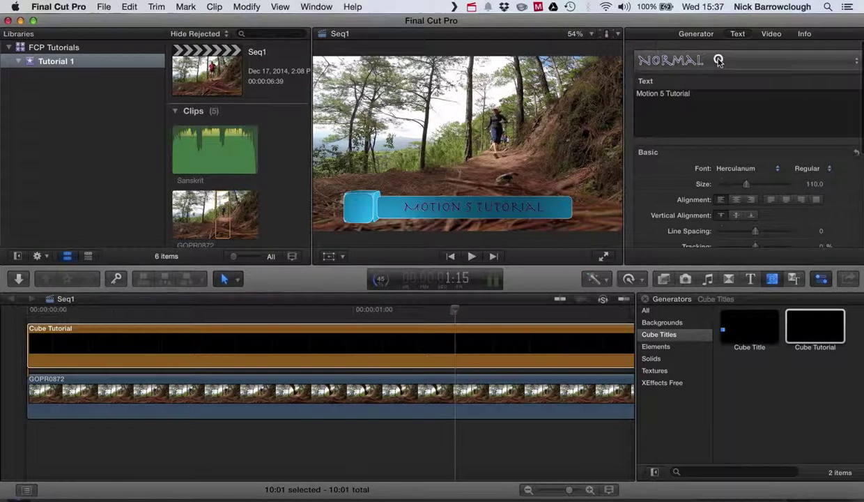
click(697, 60)
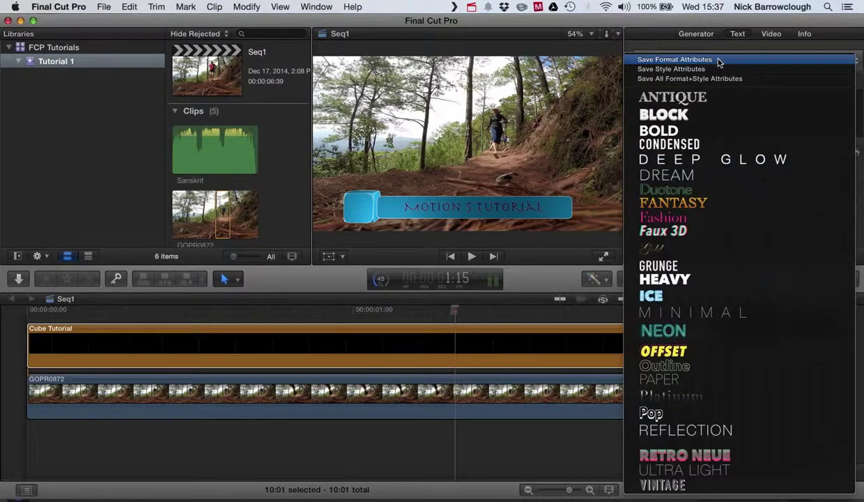
click(689, 217)
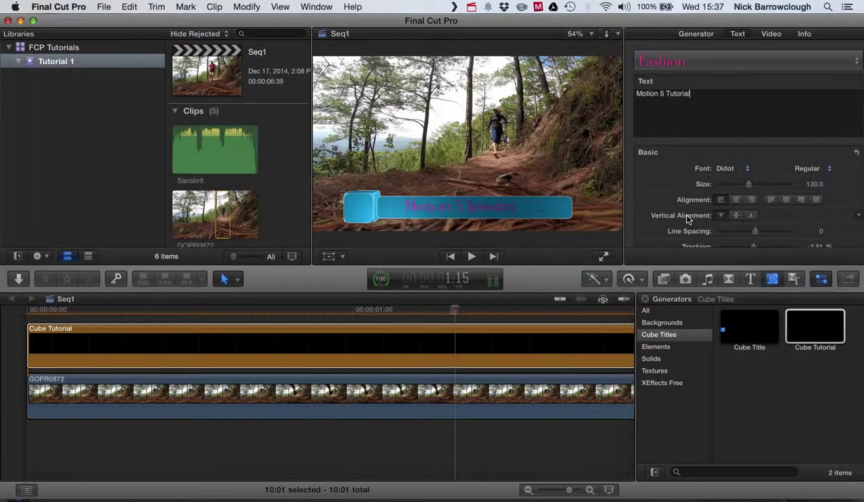
click(715, 64)
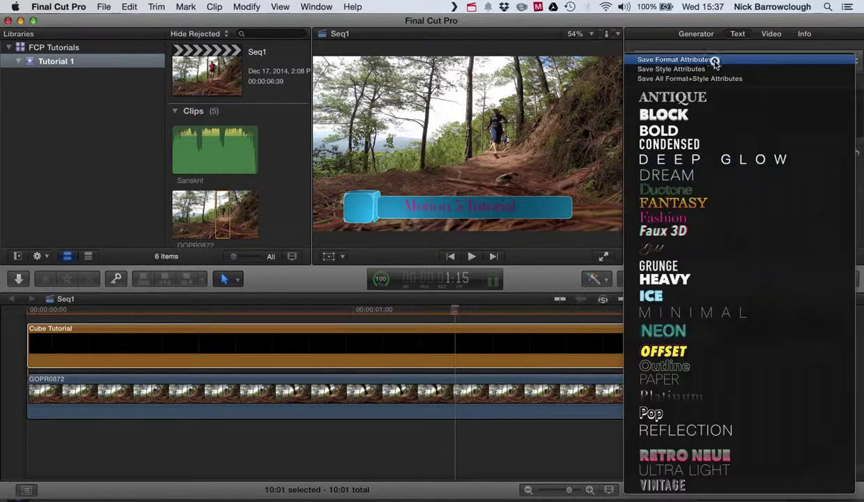
click(695, 202)
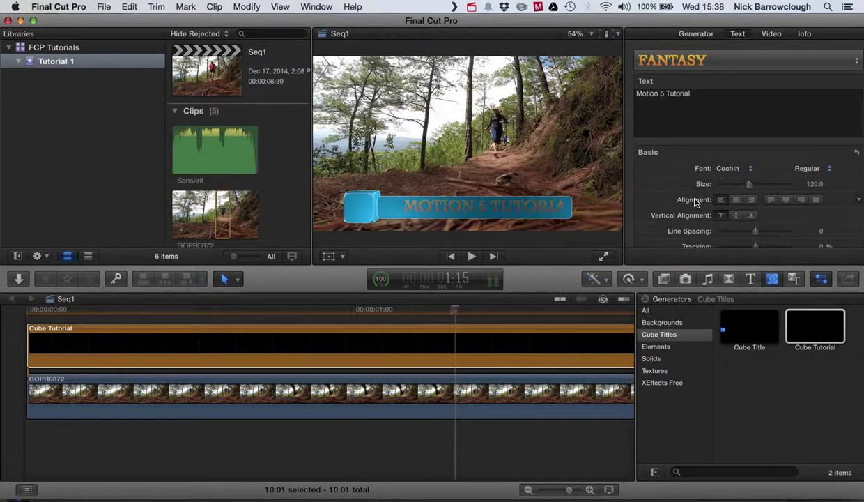
click(666, 60)
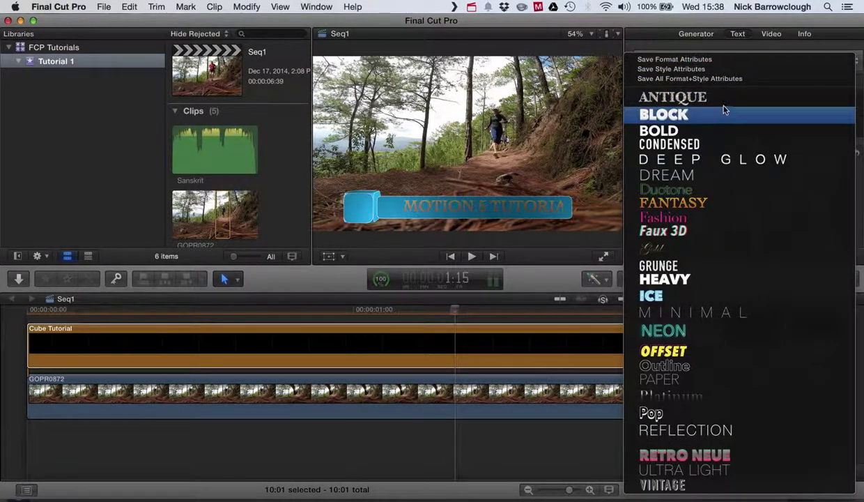
key(Escape)
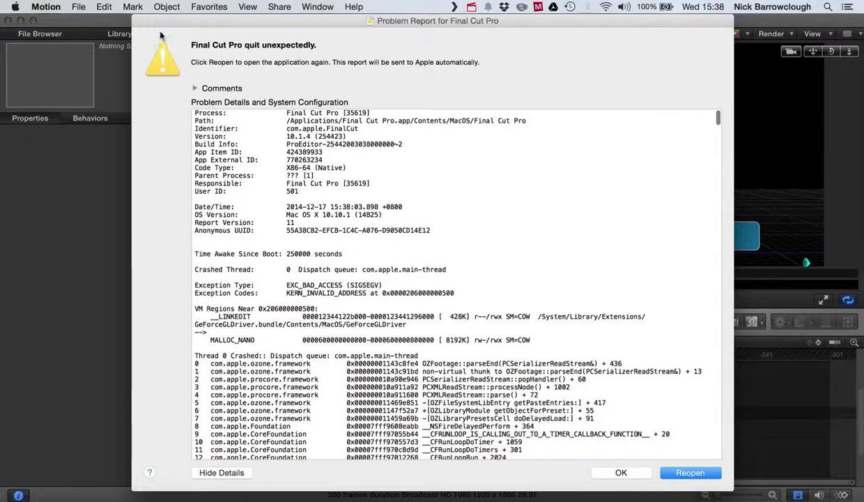
Dismiss the crash report and relaunch Final Cut Pro through a Spotlight search for 'final'
click(621, 473)
click(827, 6)
text(final Cut Pro)
key(Return)
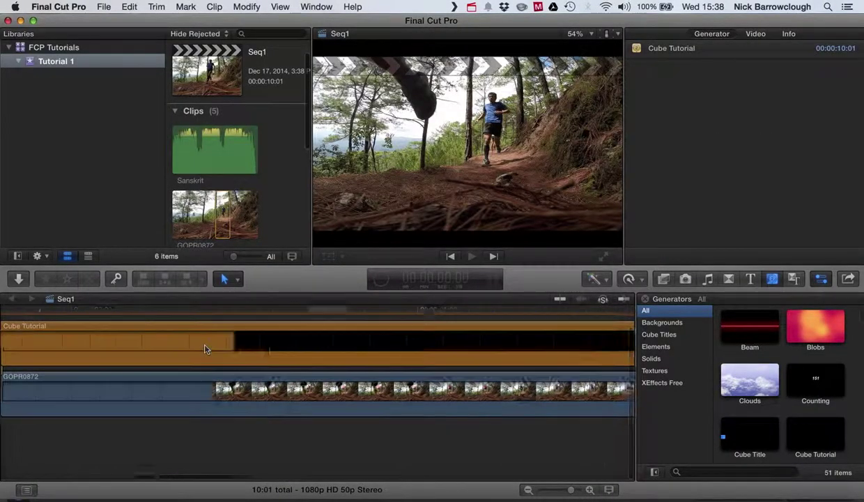
Give the Cube Tutorial title text the thin DREAM style at size 97
click(153, 311)
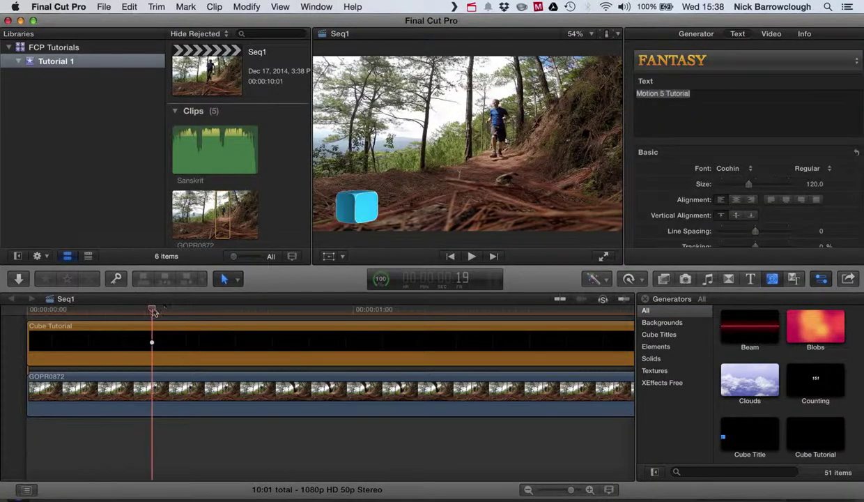
click(336, 309)
drag(362, 301, 615, 310)
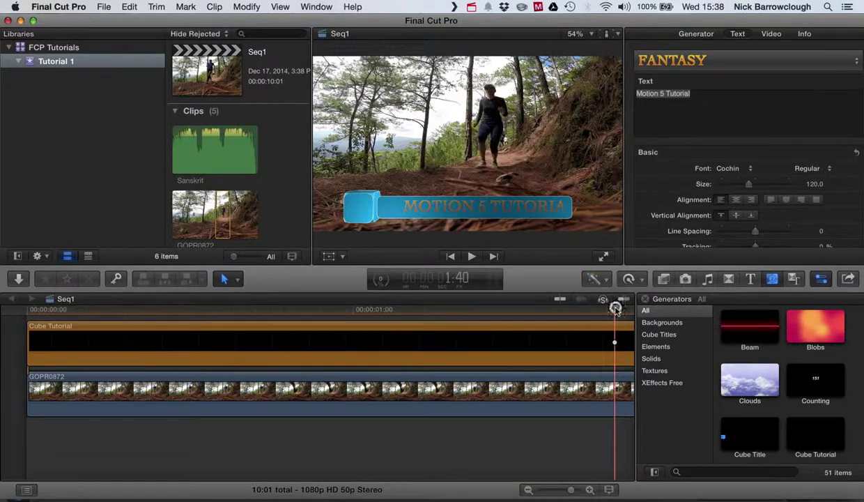
click(469, 209)
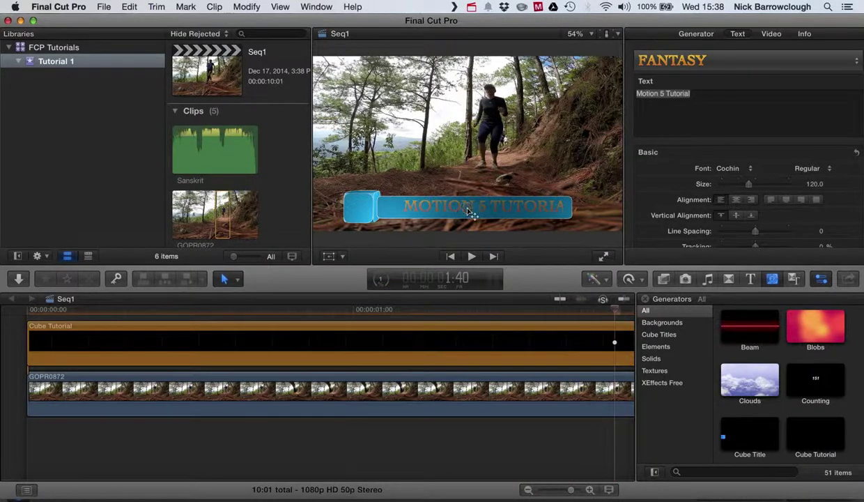
click(702, 59)
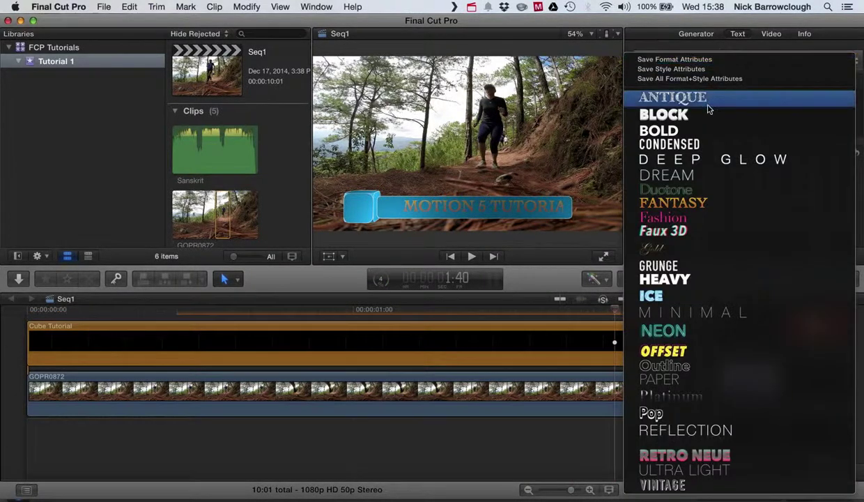
click(687, 174)
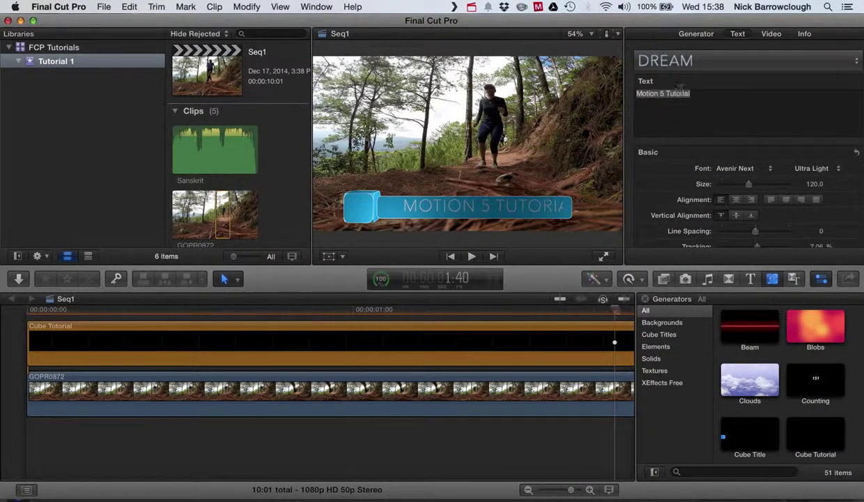
drag(750, 187, 745, 187)
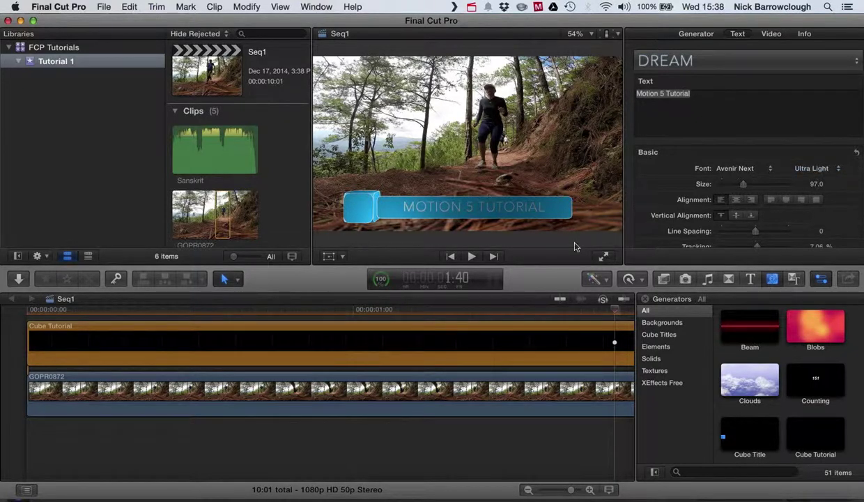
Replace the title wording with 'End of tutorial' and play the sequence from the start
click(698, 97)
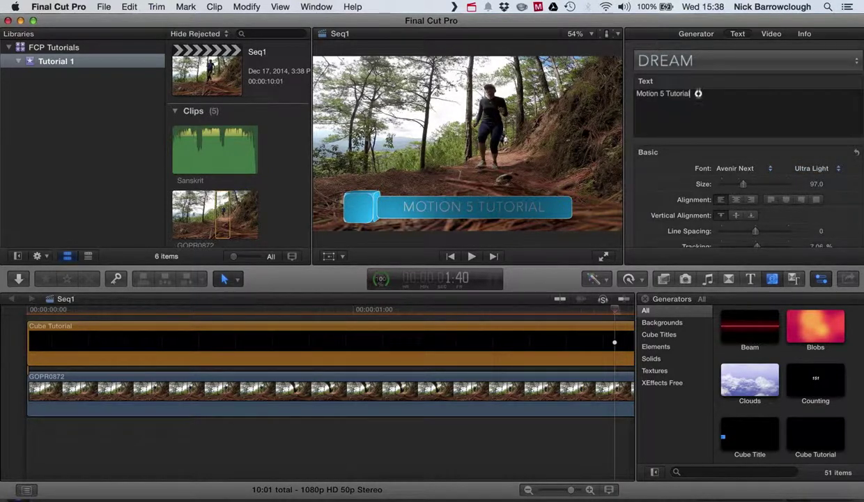
drag(690, 93, 614, 93)
text(End of tutorial)
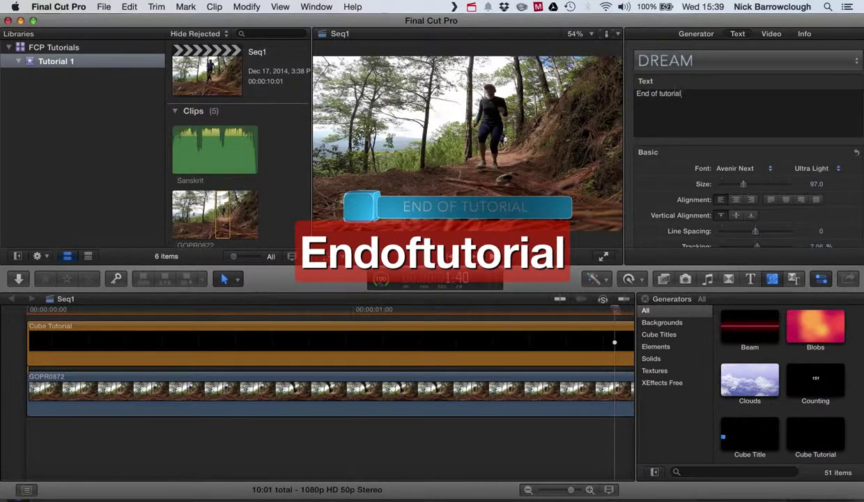
drag(614, 312, 26, 309)
click(474, 257)
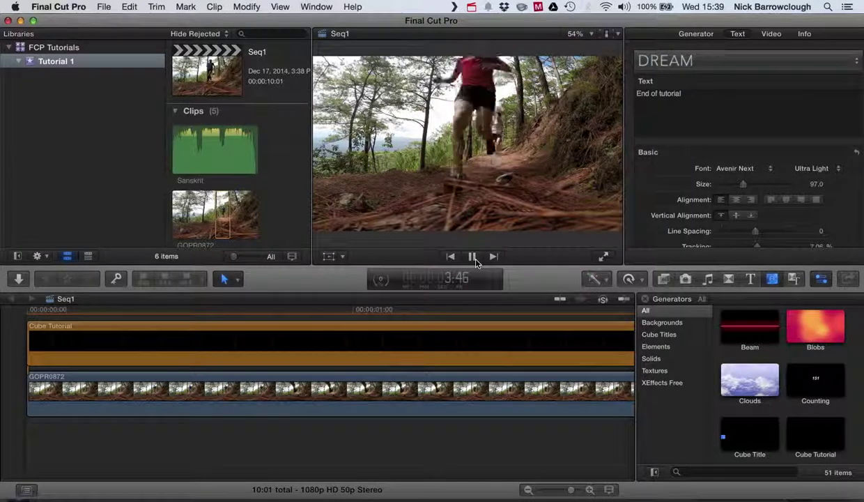
click(474, 258)
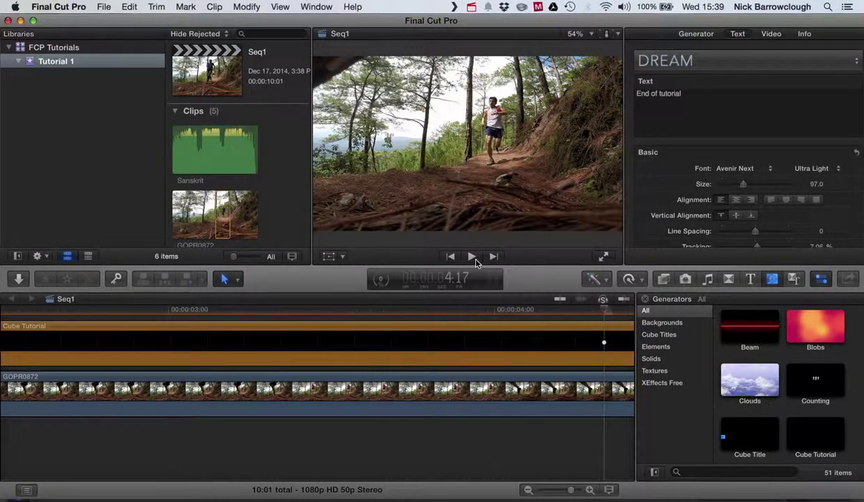
key(shift+z)
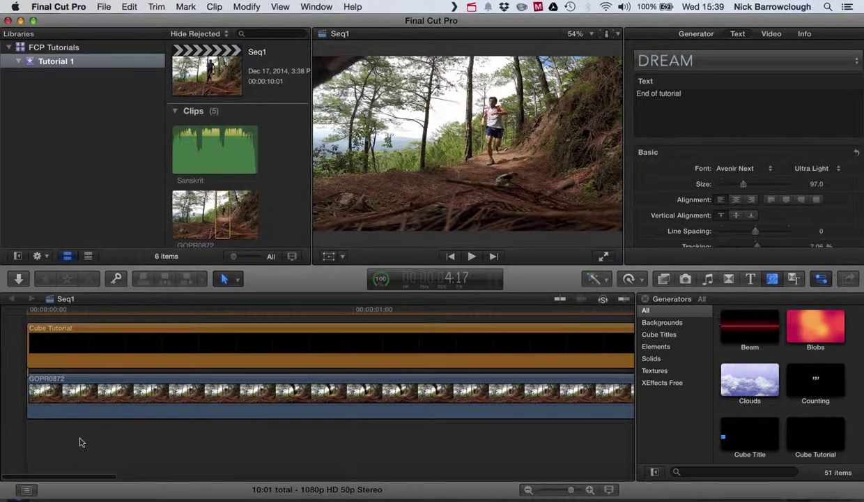
click(78, 439)
drag(78, 313, 430, 326)
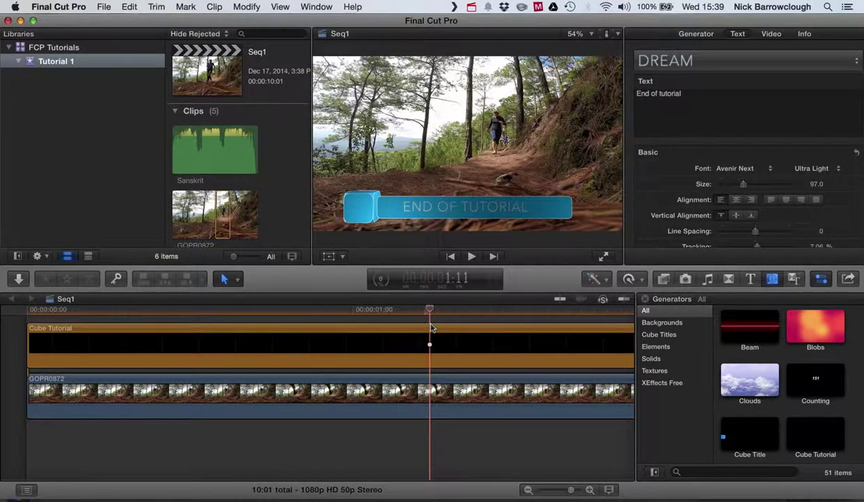